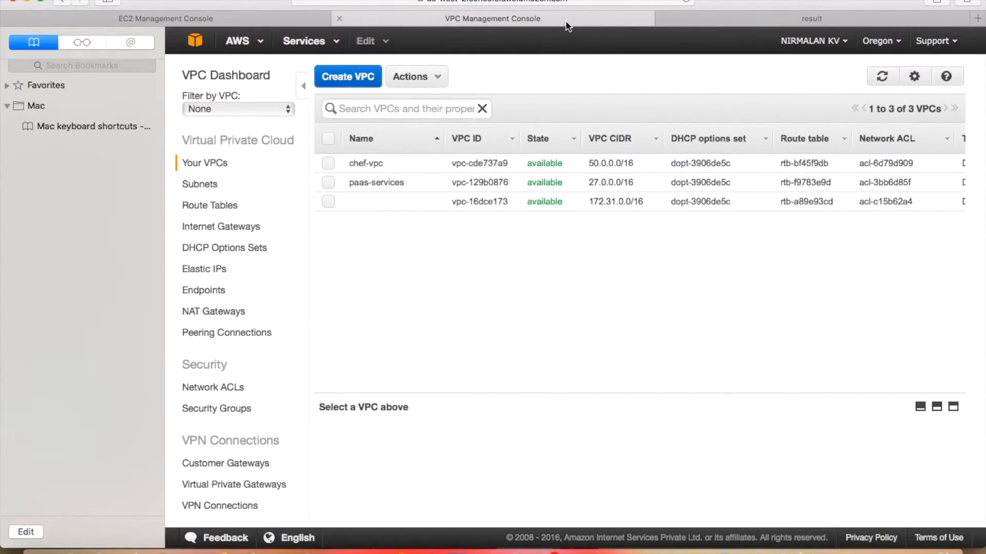
# - Refresh the VPC list and select demo3, and list only the route tables that belong to the demo3 VPC
pyautogui.click(882, 78)
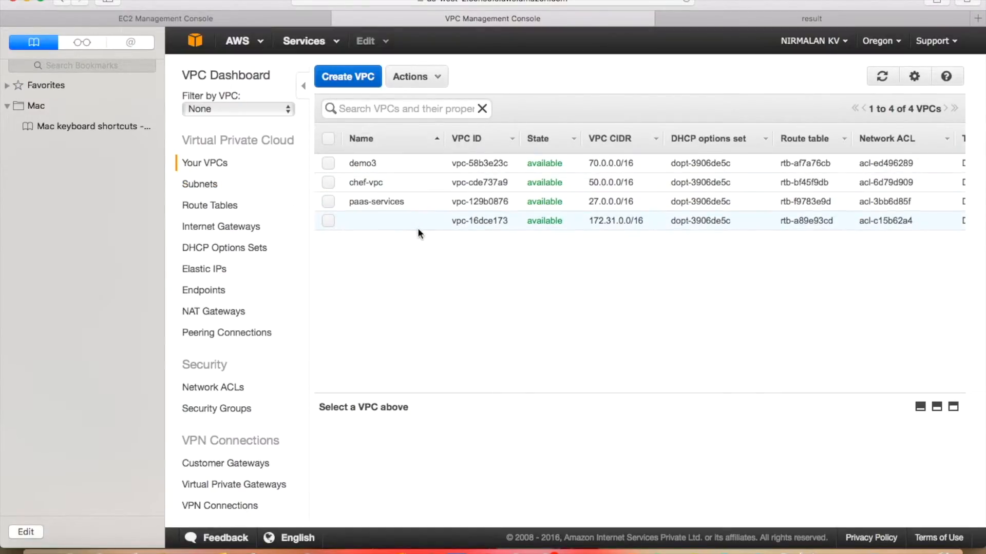
pyautogui.click(331, 163)
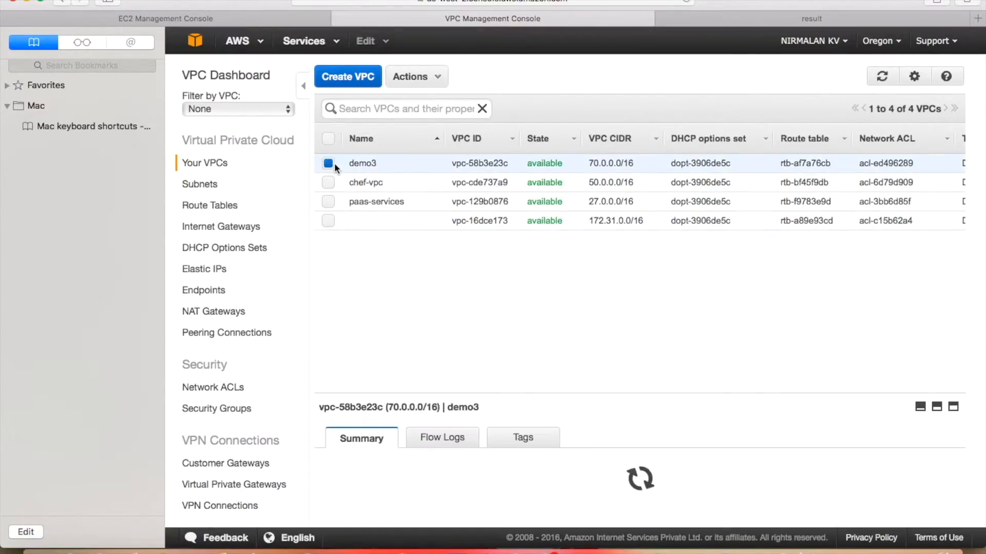
pyautogui.click(213, 205)
pyautogui.click(282, 109)
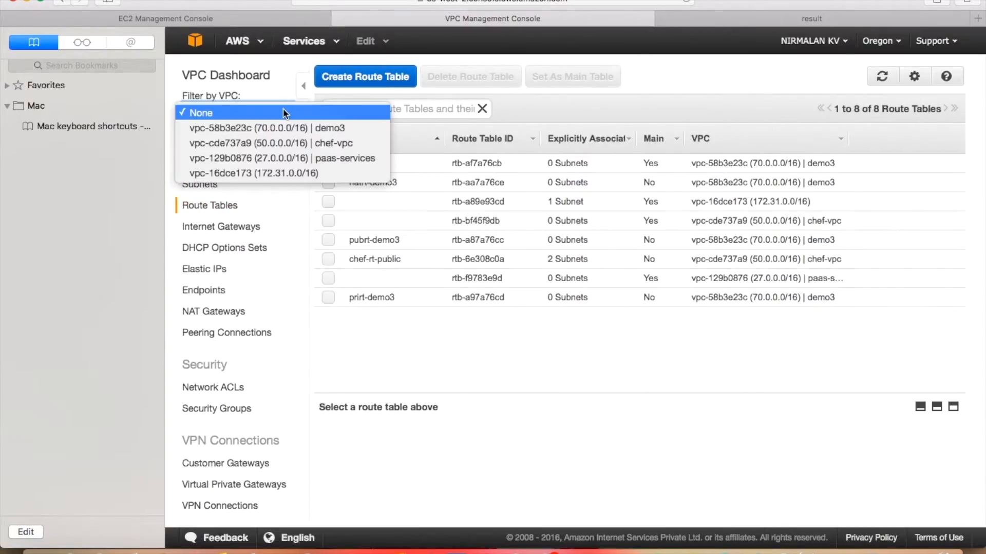
pyautogui.click(294, 130)
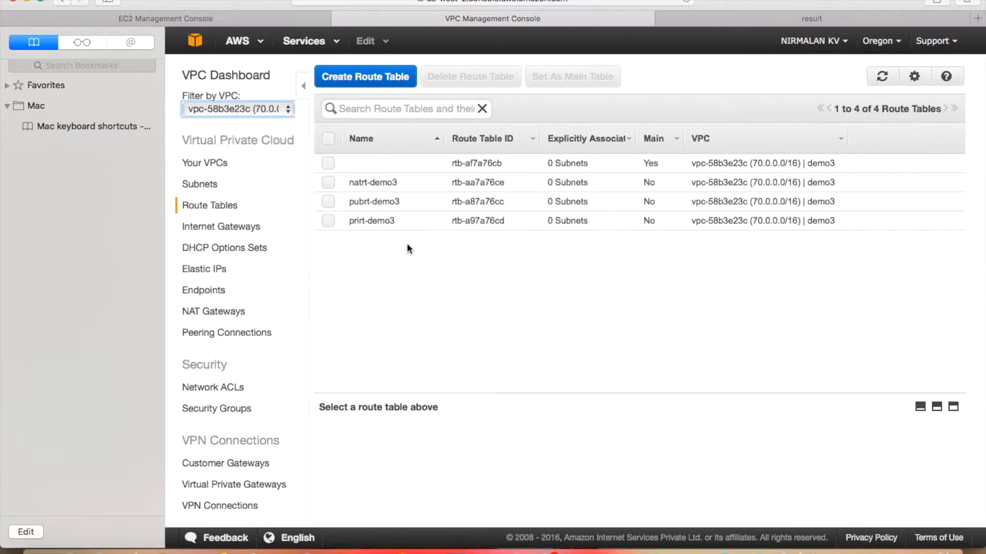
# - Inspect the routes of the pubrt-demo3 and prirt-demo3 route tables, and view the demo3 VPC's Internet gateway
pyautogui.click(330, 202)
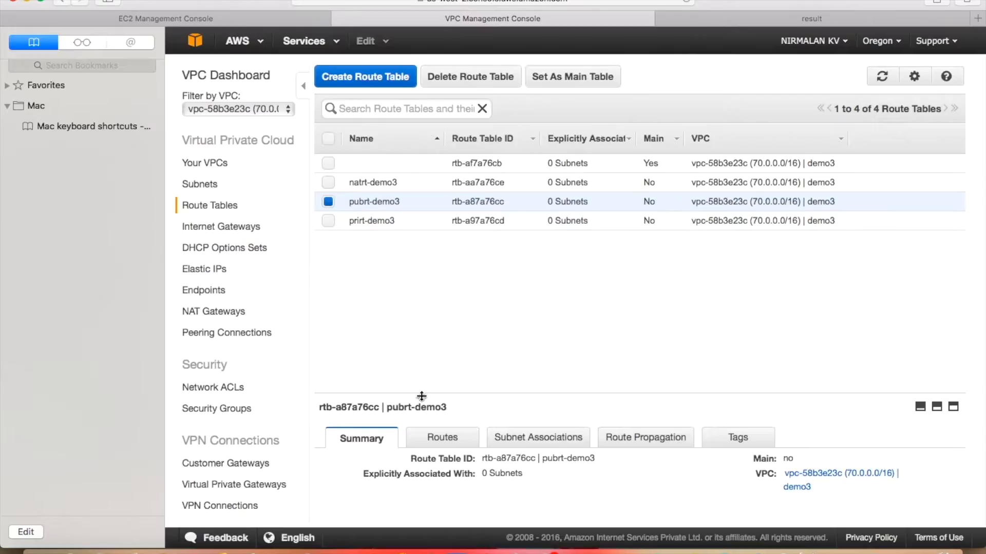
pyautogui.click(445, 438)
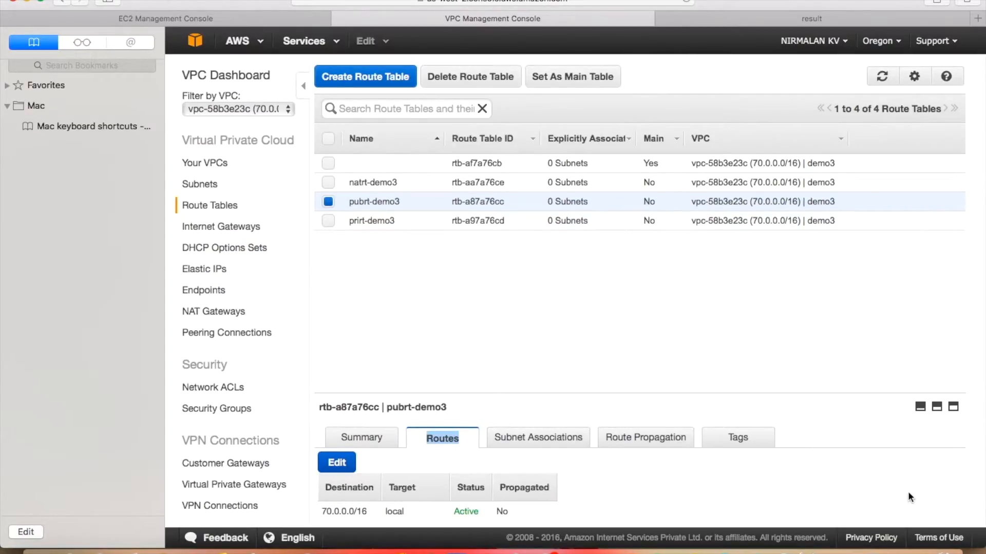
pyautogui.scroll(-1, 908, 491)
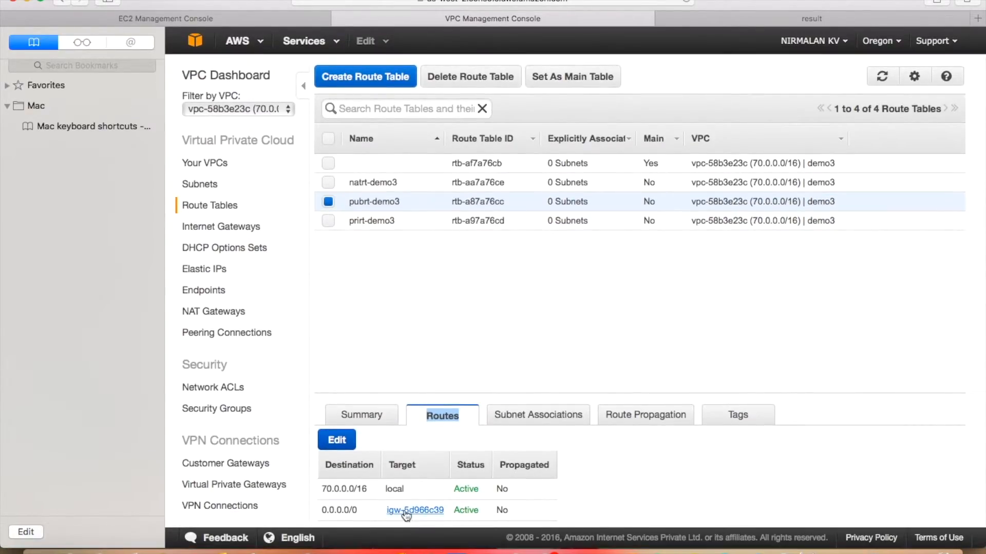
pyautogui.click(331, 221)
pyautogui.click(329, 204)
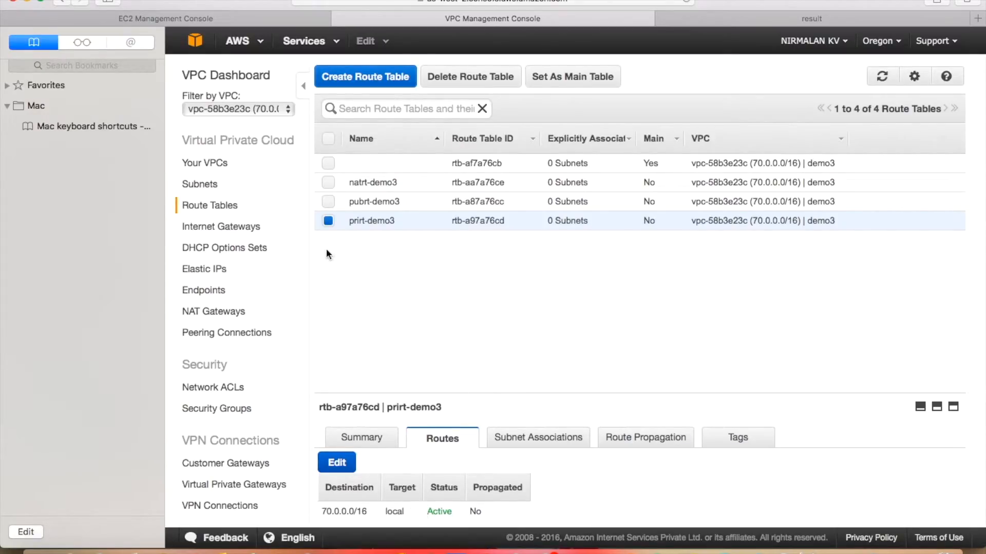
pyautogui.click(232, 226)
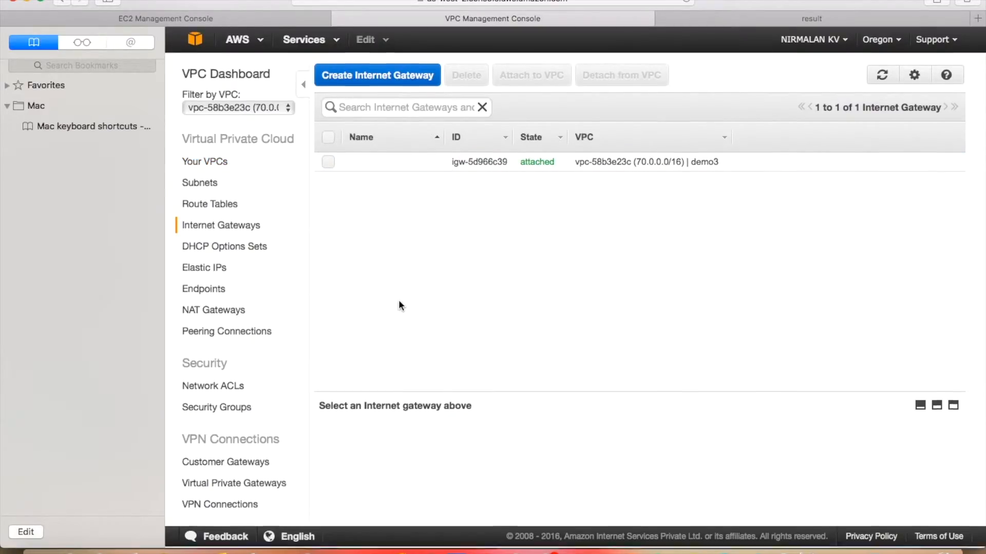
# - Switch back to the provisioning portal's start page and open the IAAS service Create new Subnet
pyautogui.click(769, 21)
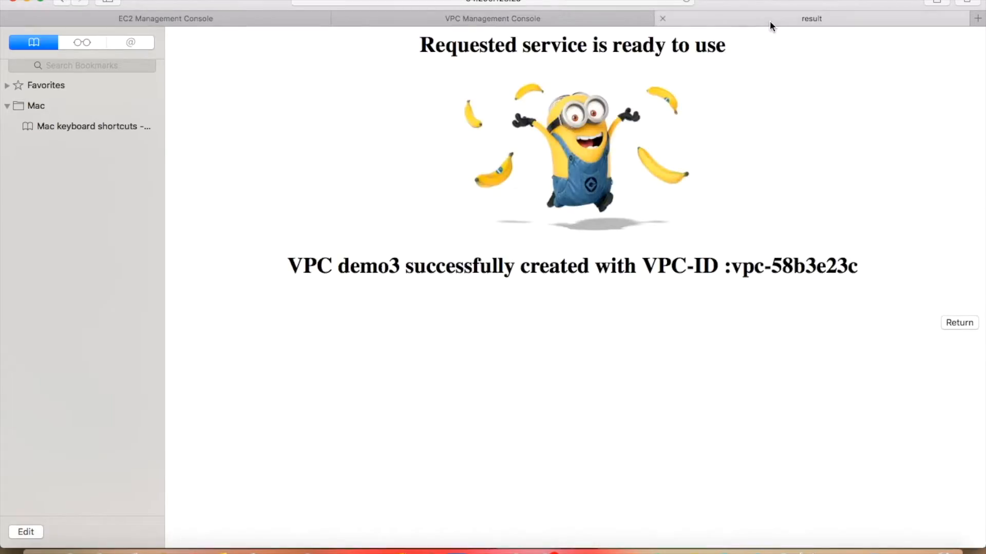
pyautogui.click(960, 325)
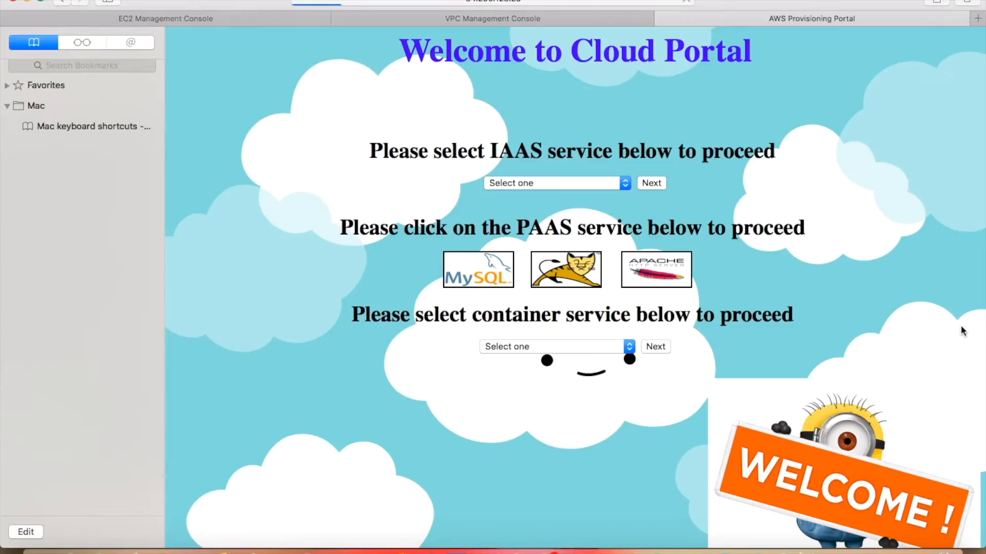
pyautogui.click(626, 187)
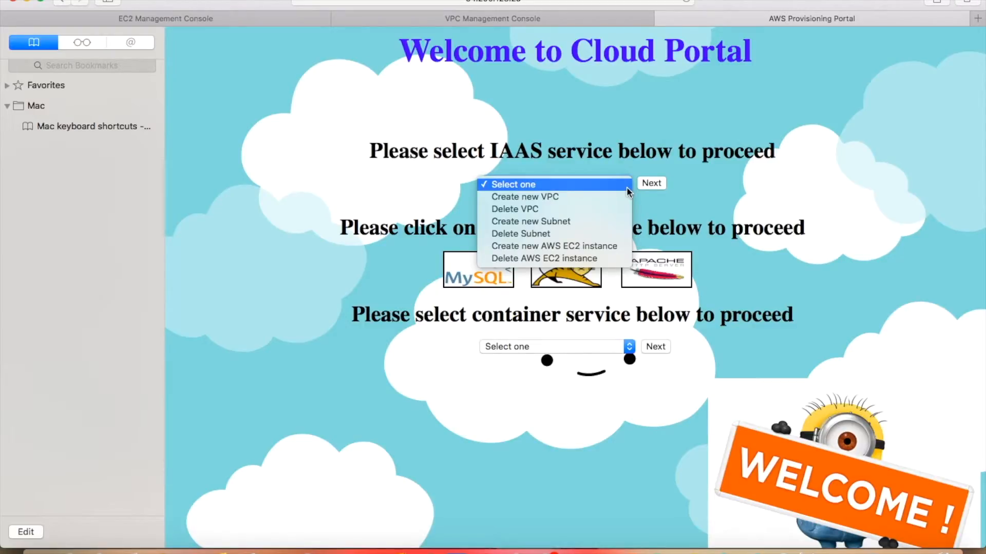
pyautogui.click(602, 224)
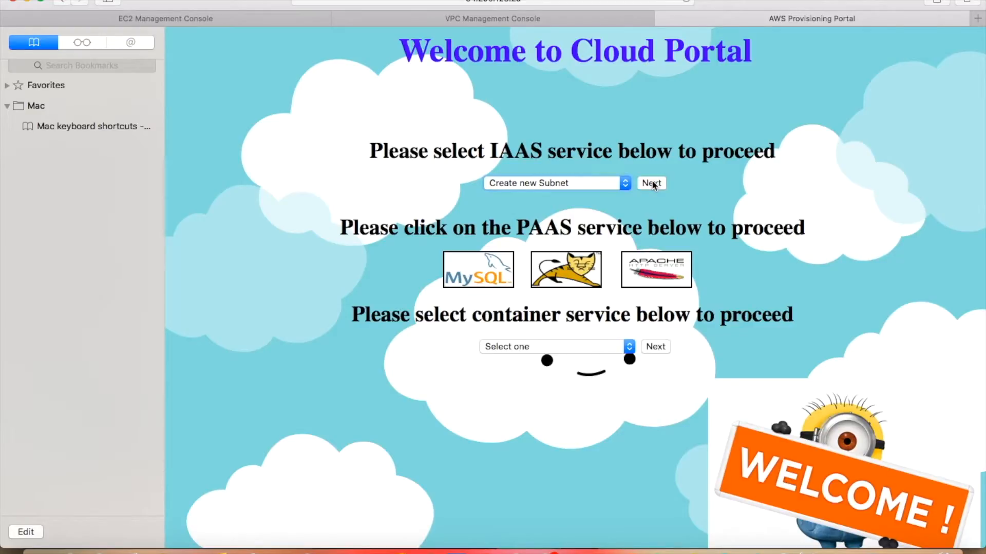
pyautogui.click(651, 183)
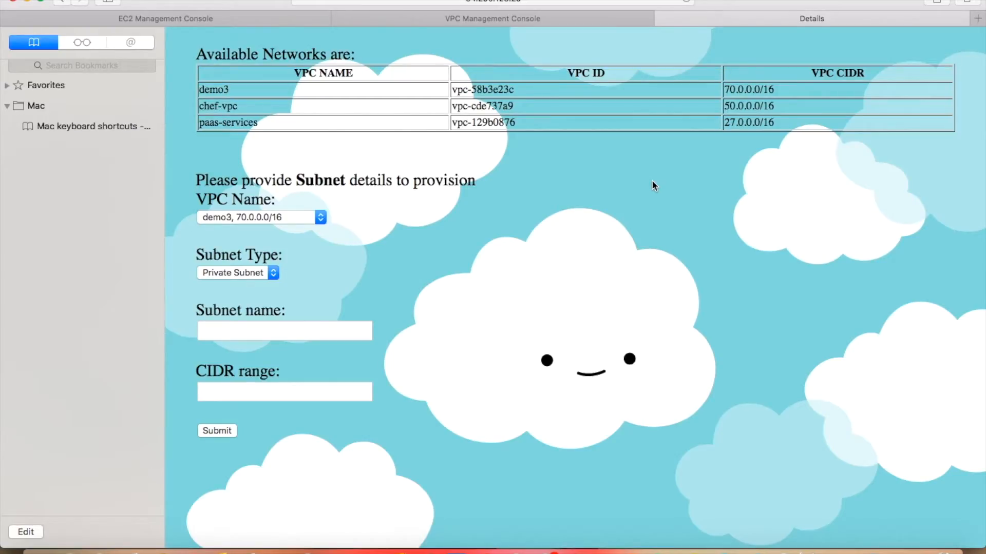
# - Provision a public subnet named demo3-sub1 in the demo3 VPC with the CIDR range 70.0.50.0/24
pyautogui.click(321, 222)
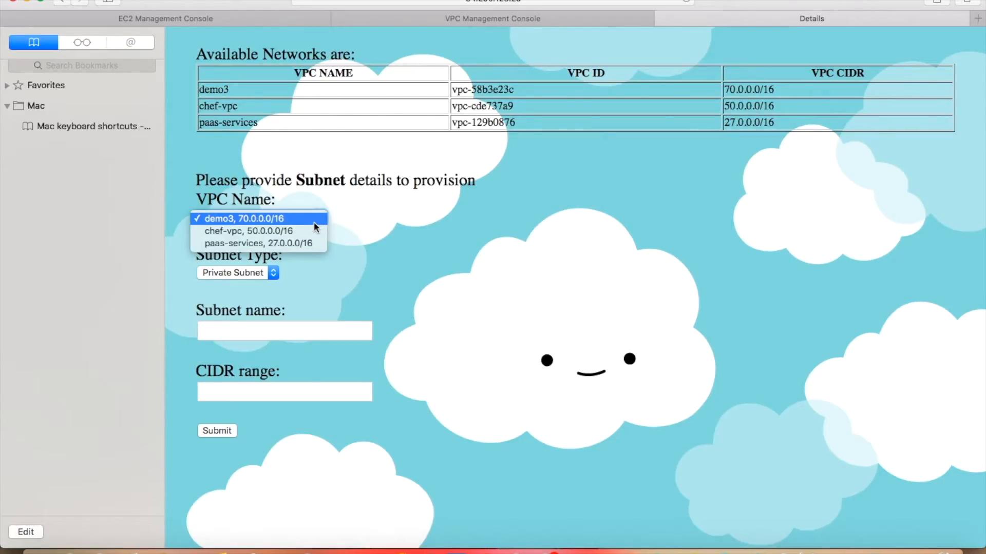
pyautogui.click(303, 224)
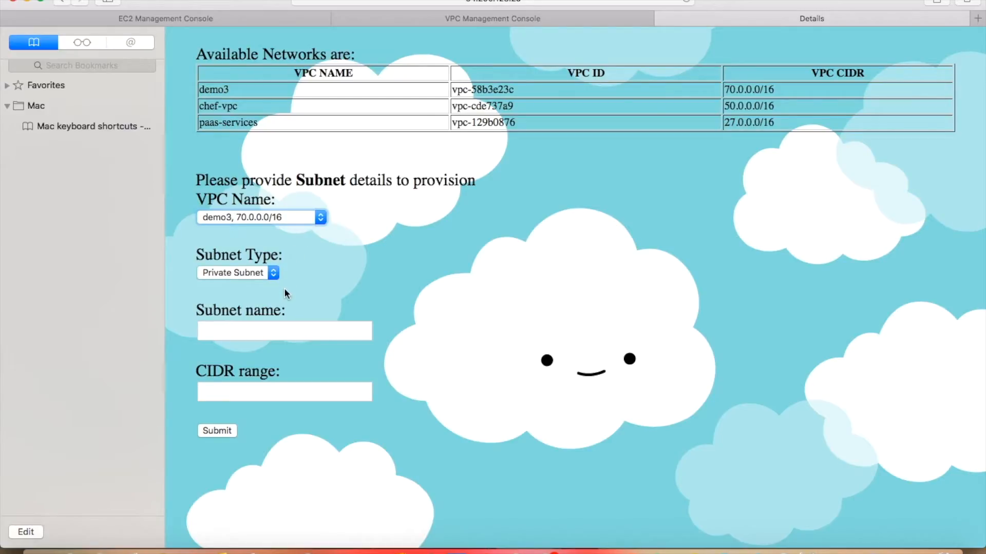
pyautogui.click(273, 275)
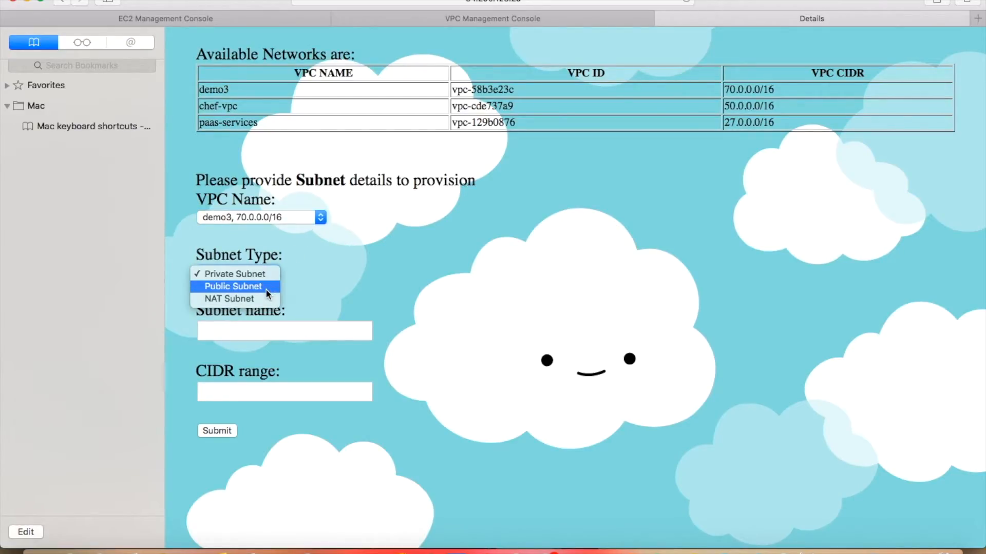
pyautogui.click(266, 288)
pyautogui.click(257, 335)
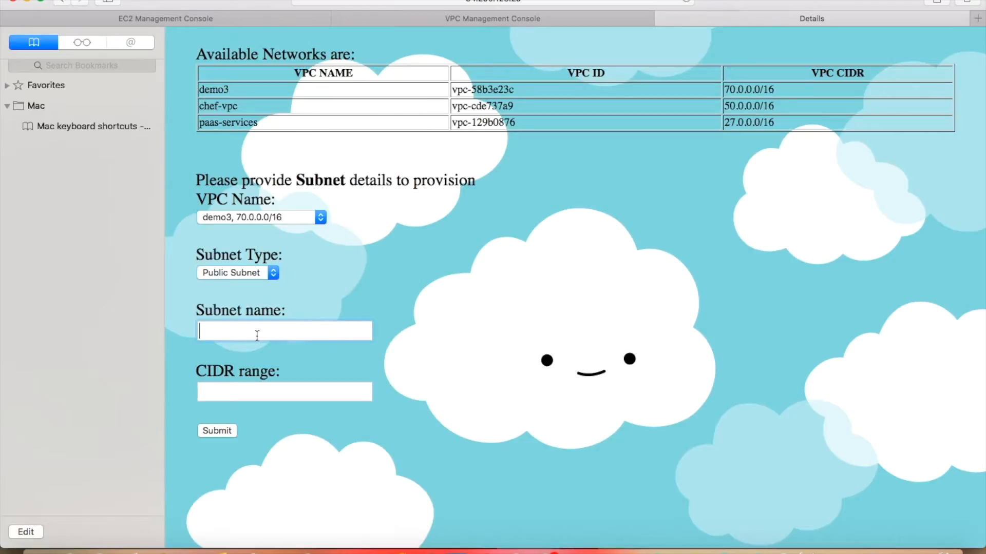
pyautogui.write('demo3-sub1')
pyautogui.click(259, 393)
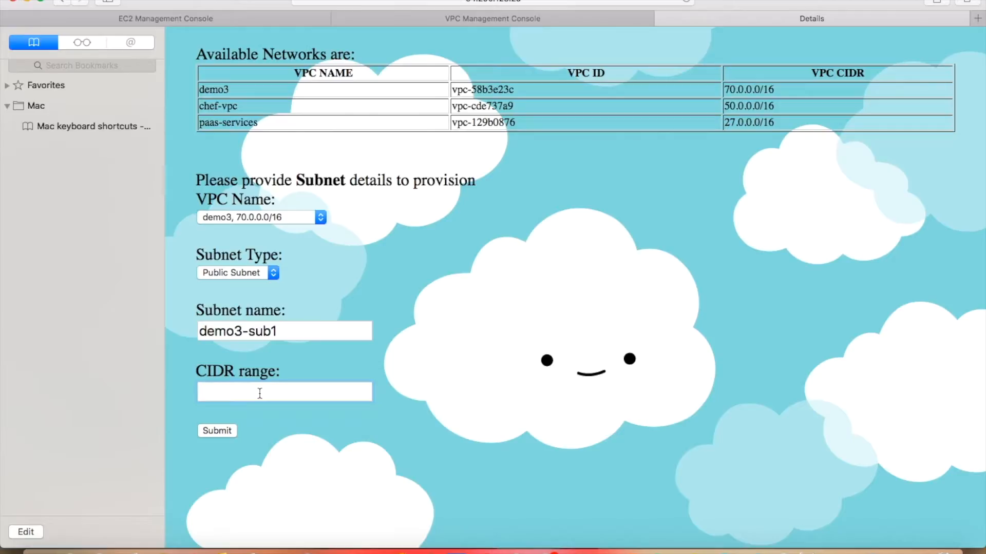
pyautogui.write('70.0.50.0/24')
pyautogui.click(215, 432)
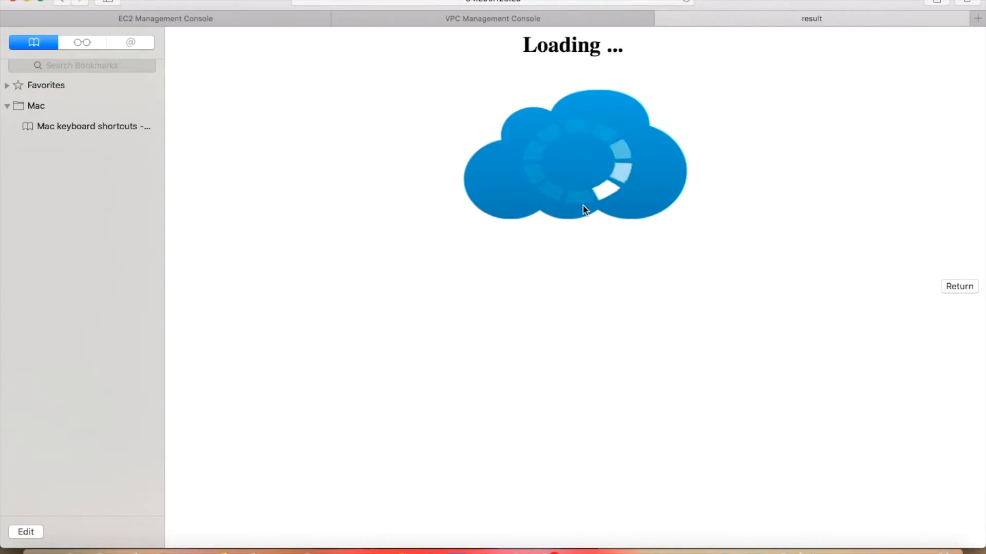
# - Check the demo3 VPC's subnets in the VPC Management Console and return to the portal's result page
pyautogui.click(473, 19)
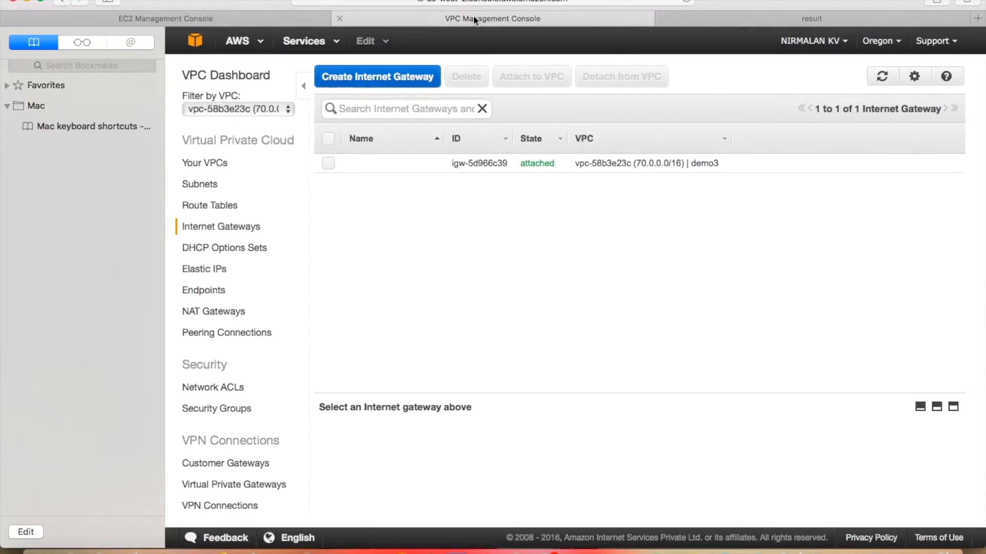
pyautogui.click(199, 186)
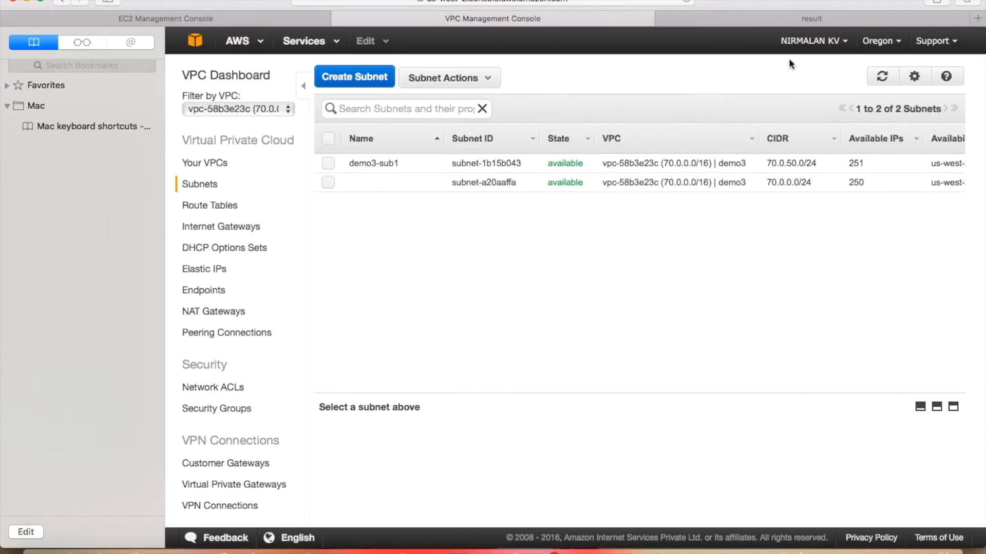
pyautogui.click(806, 21)
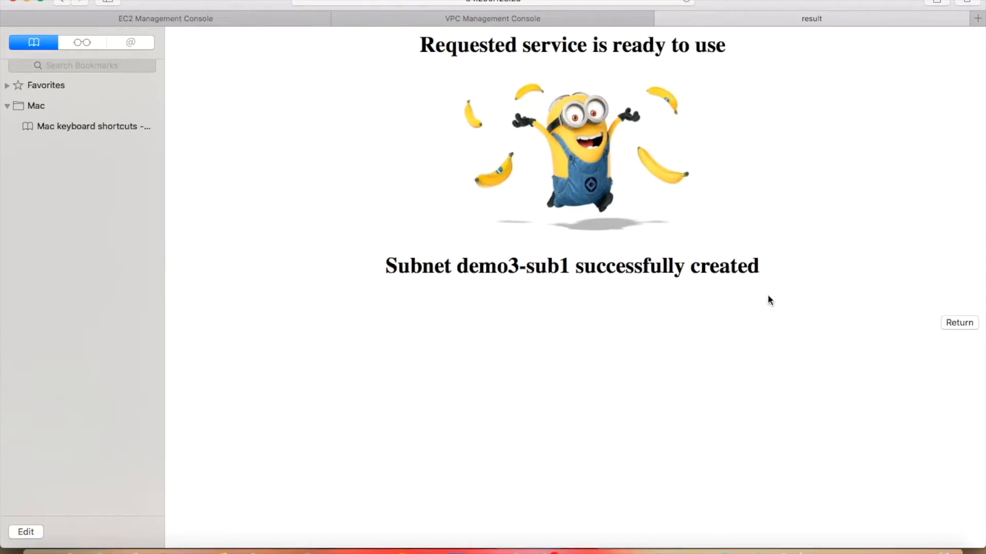
# - Return to the portal's start page and open the IAAS service Create new AWS EC2 instance
pyautogui.click(959, 323)
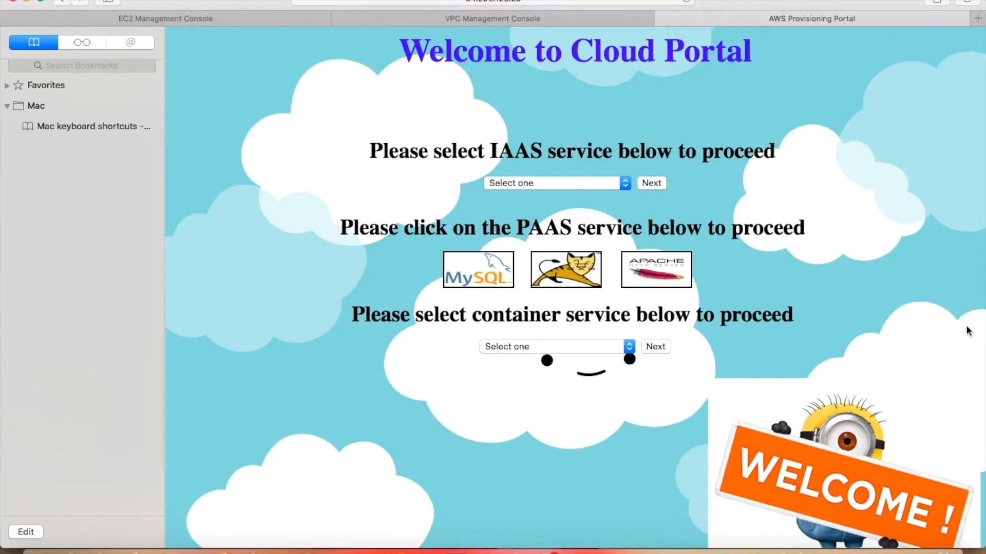
pyautogui.click(627, 189)
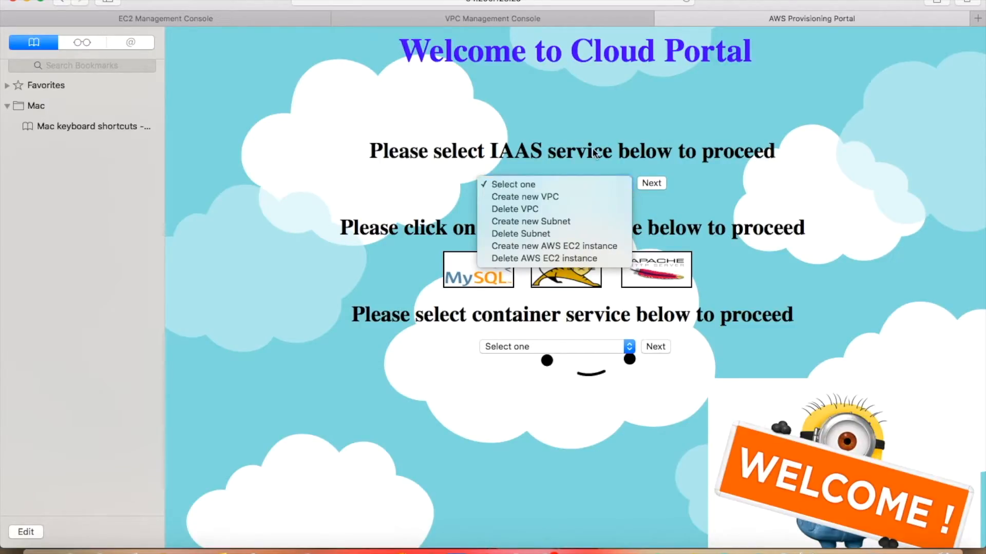
pyautogui.click(581, 248)
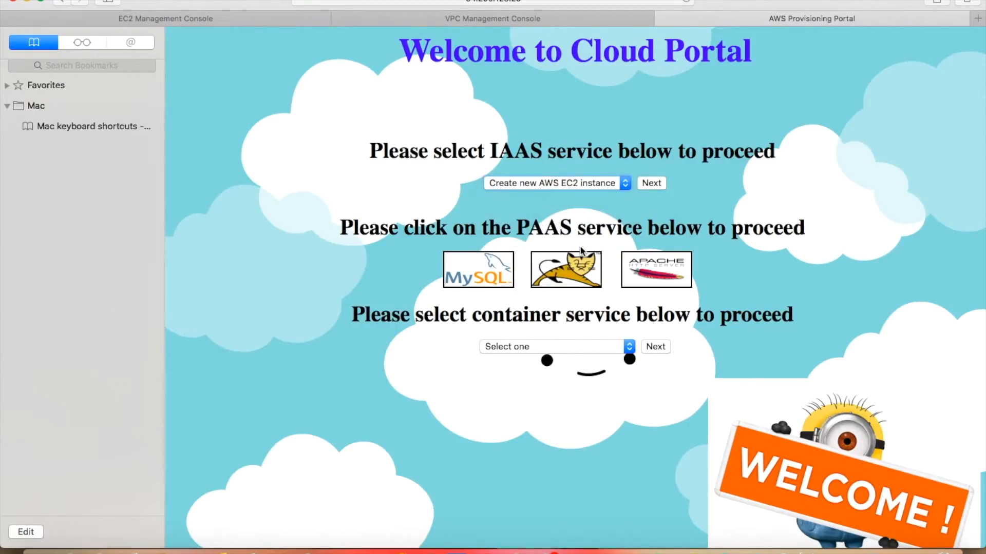
pyautogui.click(651, 184)
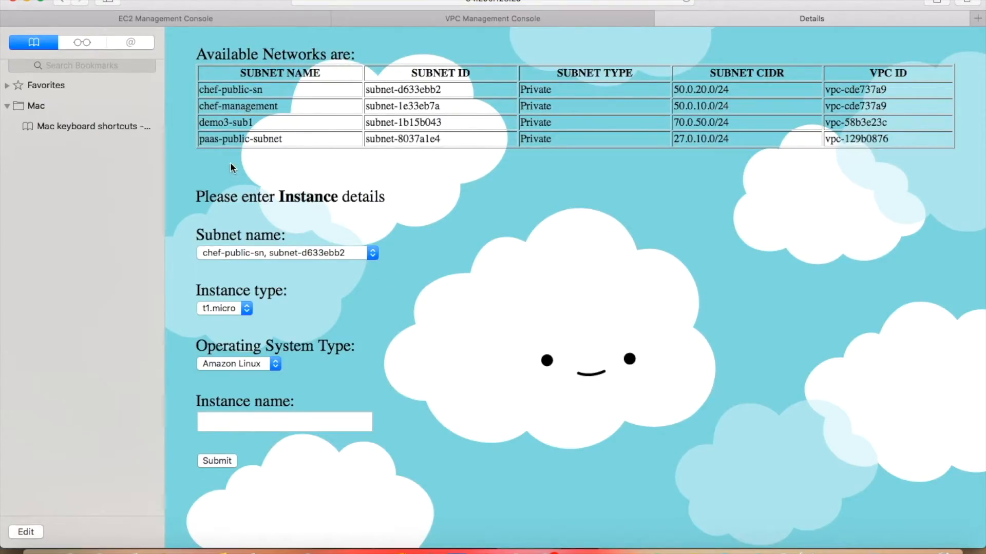
# - Configure the instance with subnet demo3-sub1, instance type t2.micro and operating system Amazon Linux
pyautogui.click(370, 254)
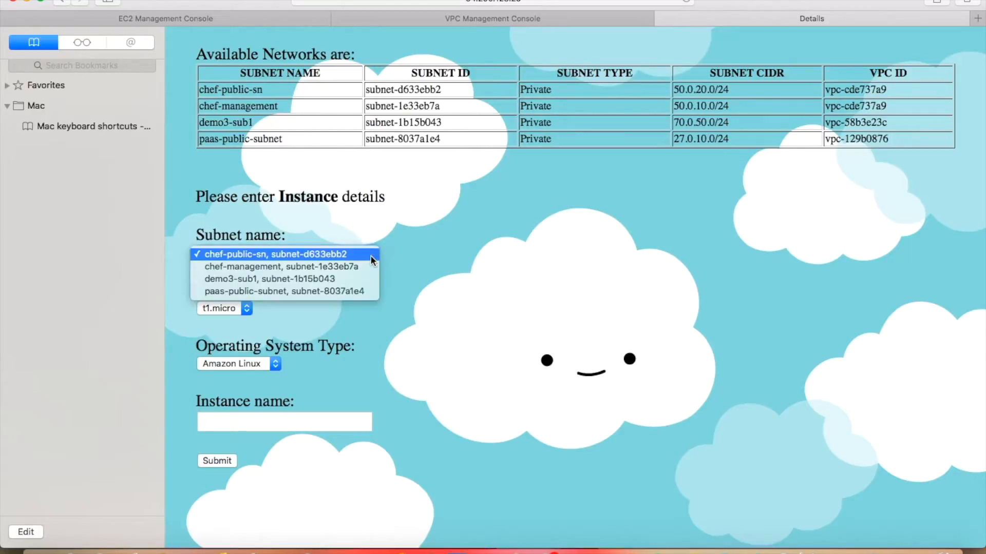
pyautogui.click(360, 281)
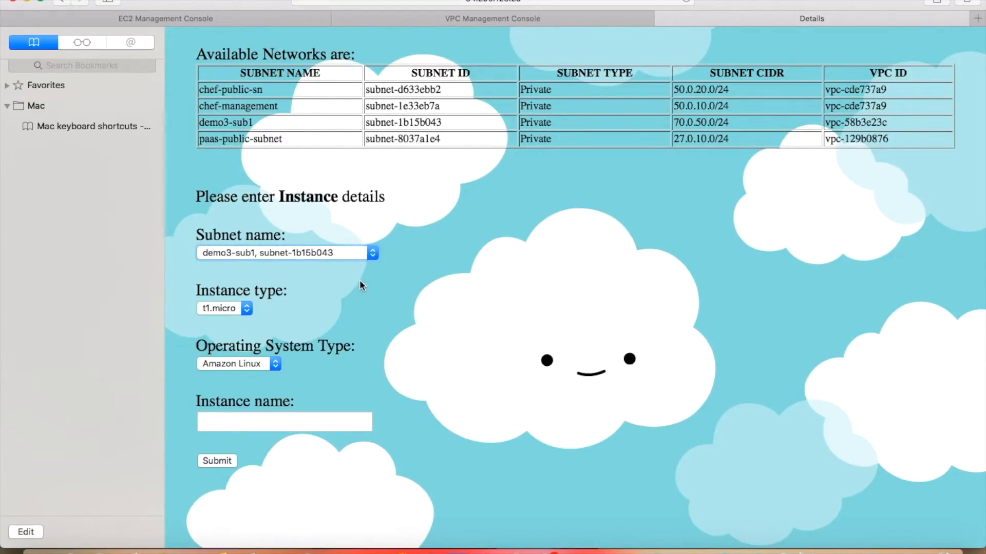
pyautogui.click(246, 310)
pyautogui.click(240, 326)
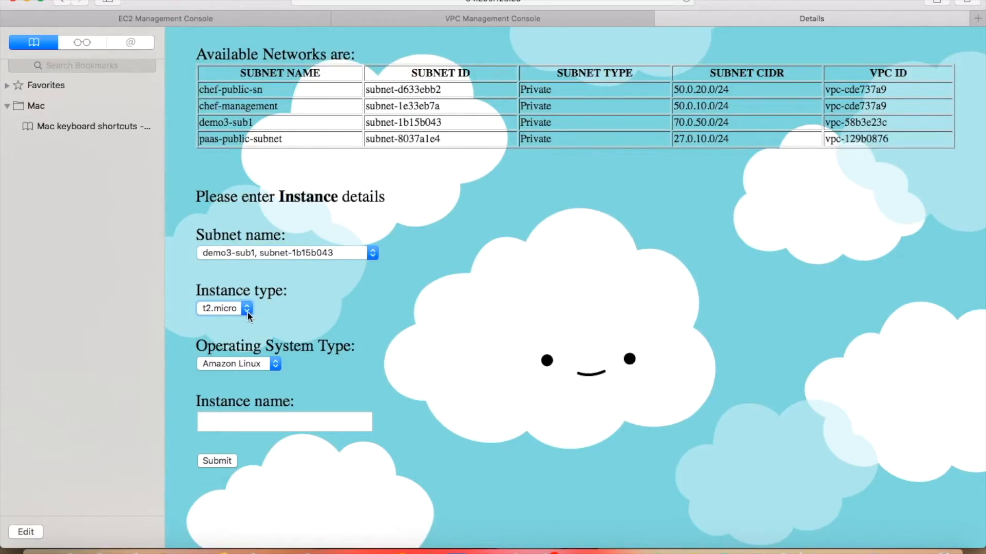
pyautogui.click(247, 310)
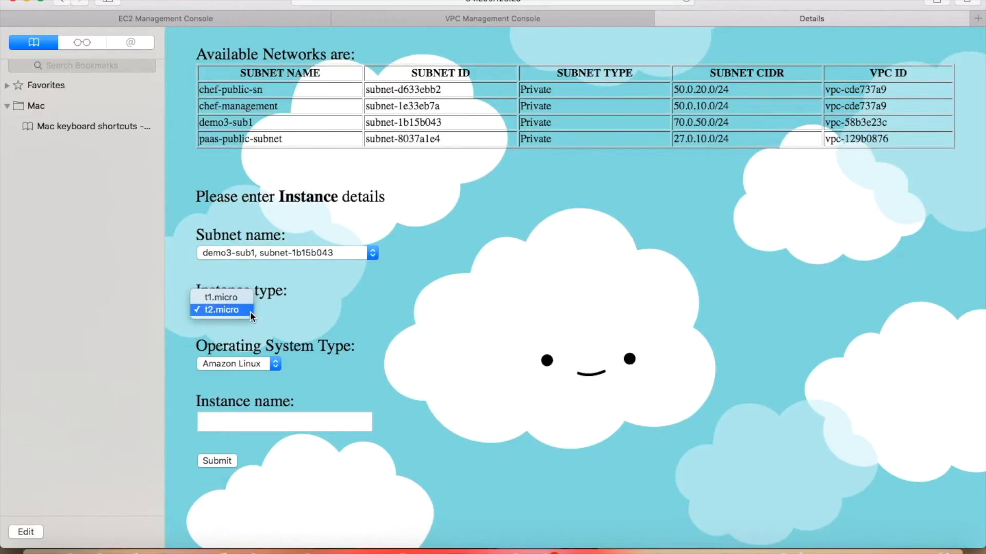
pyautogui.click(293, 314)
pyautogui.click(276, 368)
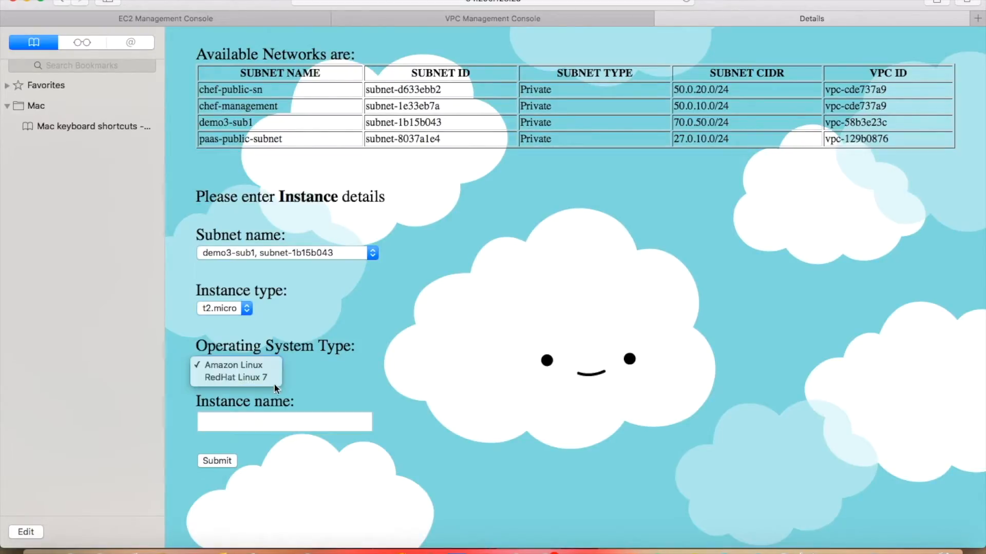
pyautogui.click(259, 367)
# - Name the instance Demo3-ec21 and submit the request to provision it
pyautogui.click(267, 418)
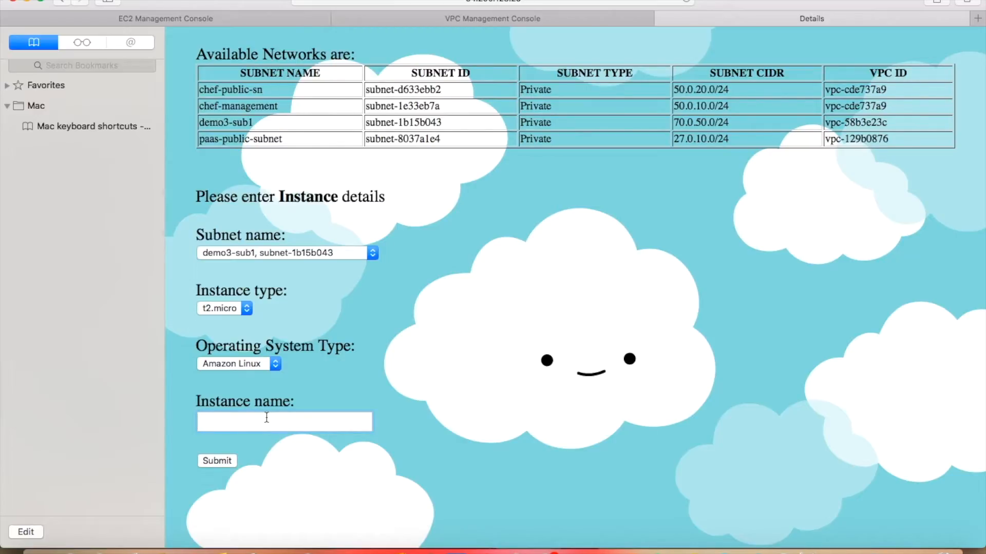
pyautogui.write('Demo3')
pyautogui.write('-ec21')
pyautogui.click(215, 461)
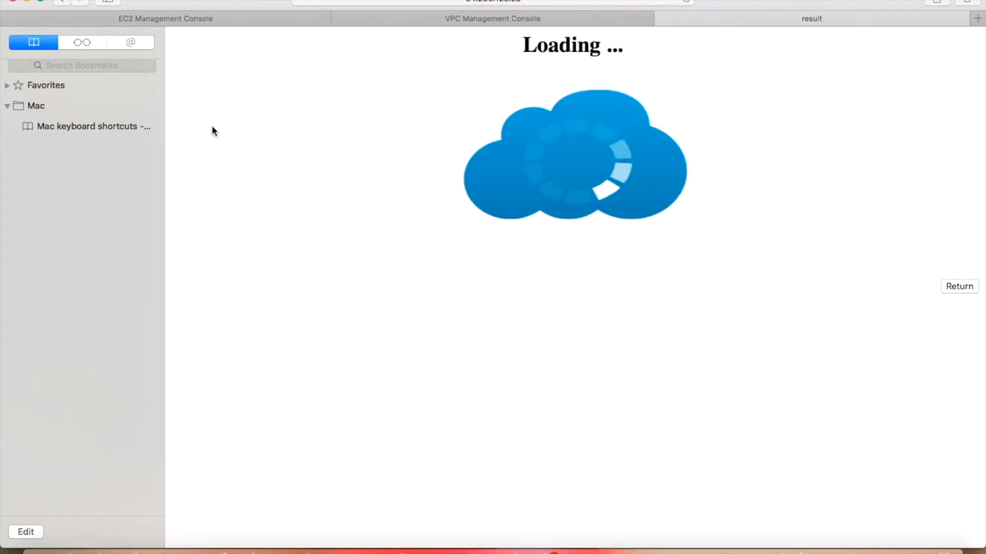
# - Refresh the EC2 instance list to check for Demo3-ec21, view the VPC subnets and return to the portal's result page
pyautogui.click(204, 22)
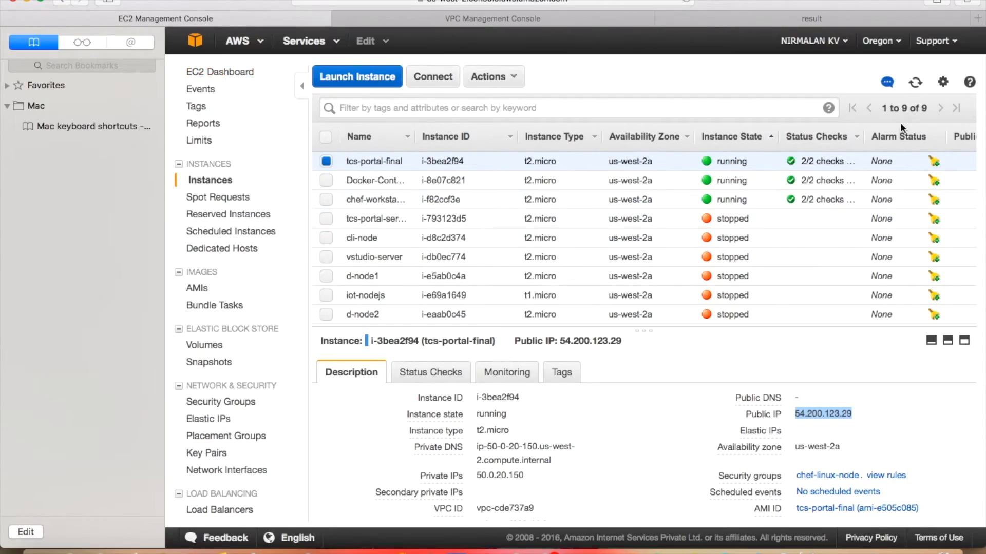
pyautogui.click(918, 86)
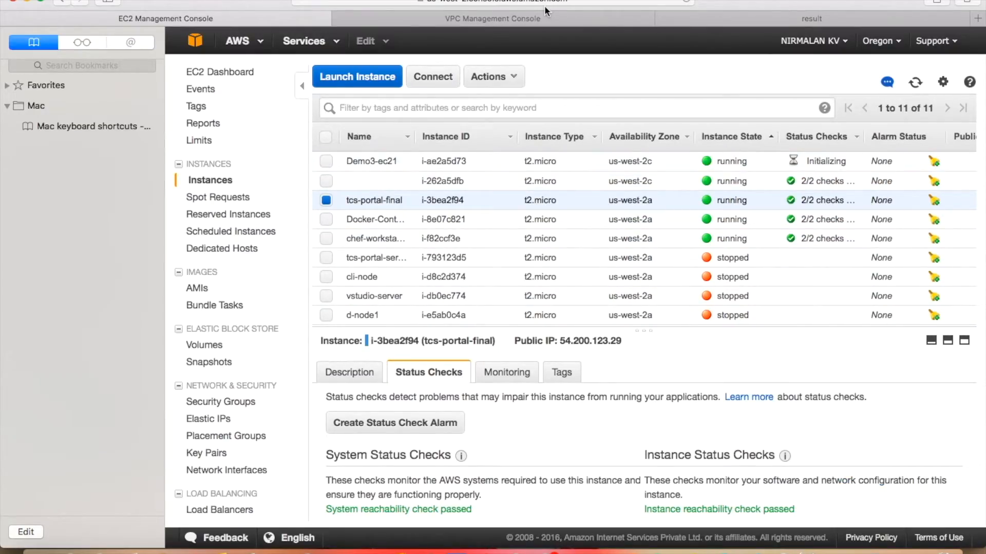
pyautogui.click(549, 22)
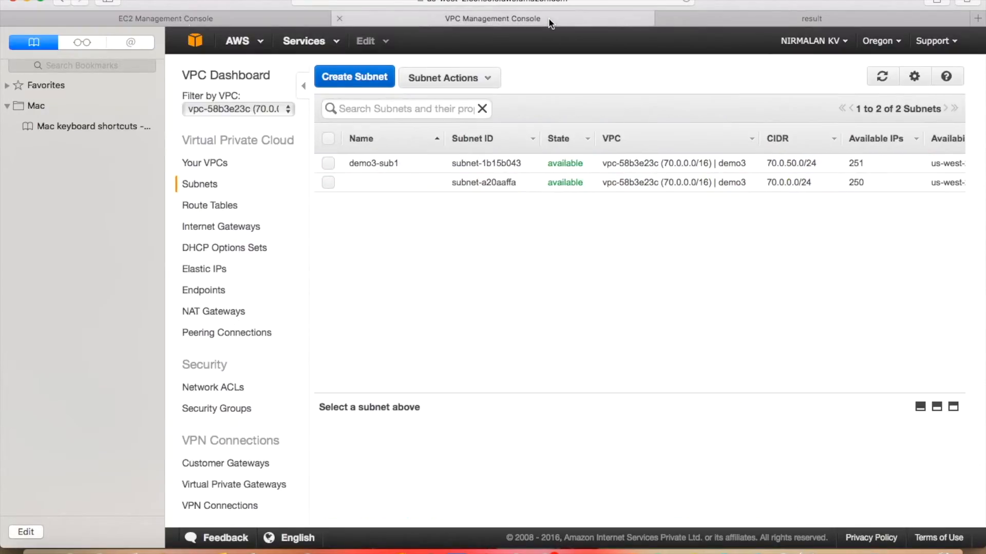
pyautogui.click(805, 19)
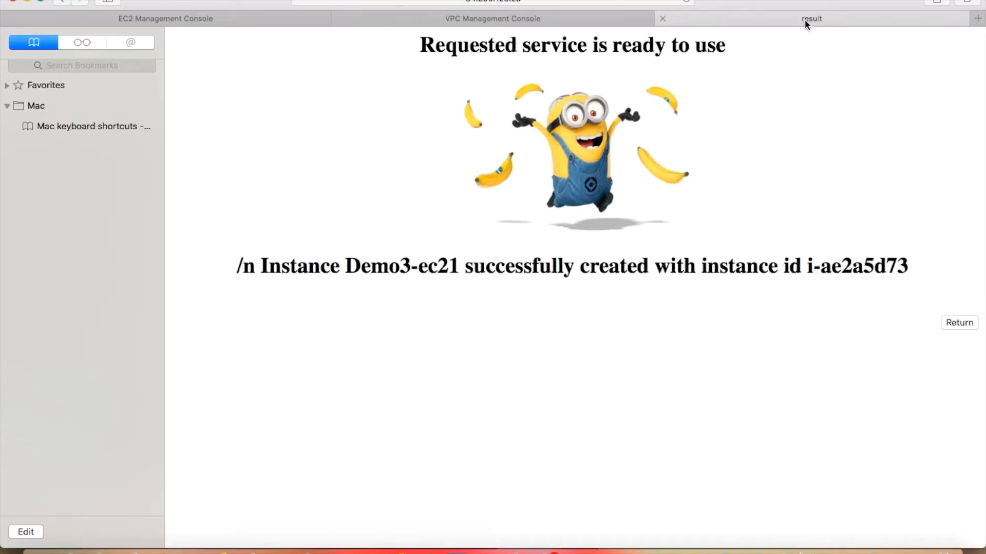
# - Return to the portal's start page and use the IAAS service Delete VPC to delete the demo3 VPC
pyautogui.click(963, 327)
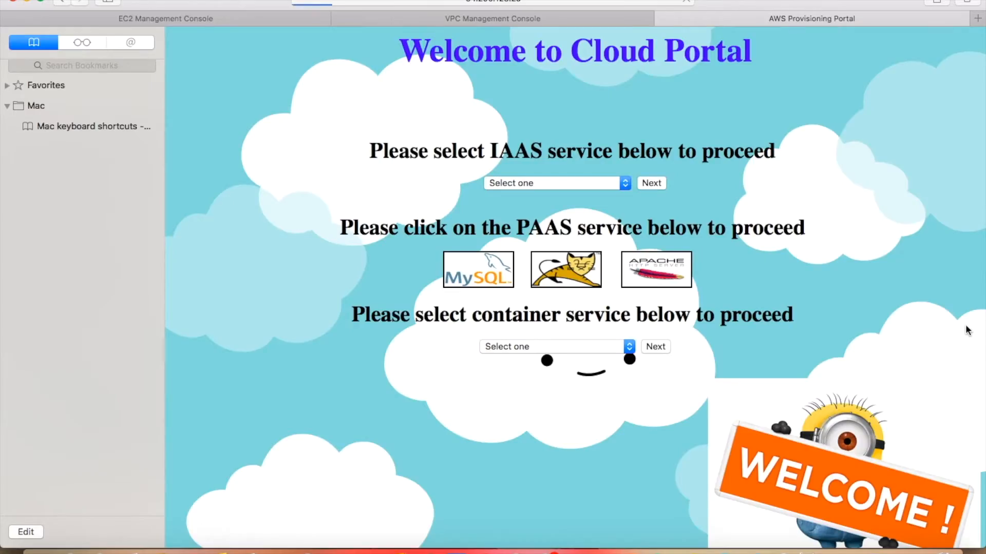
pyautogui.click(626, 185)
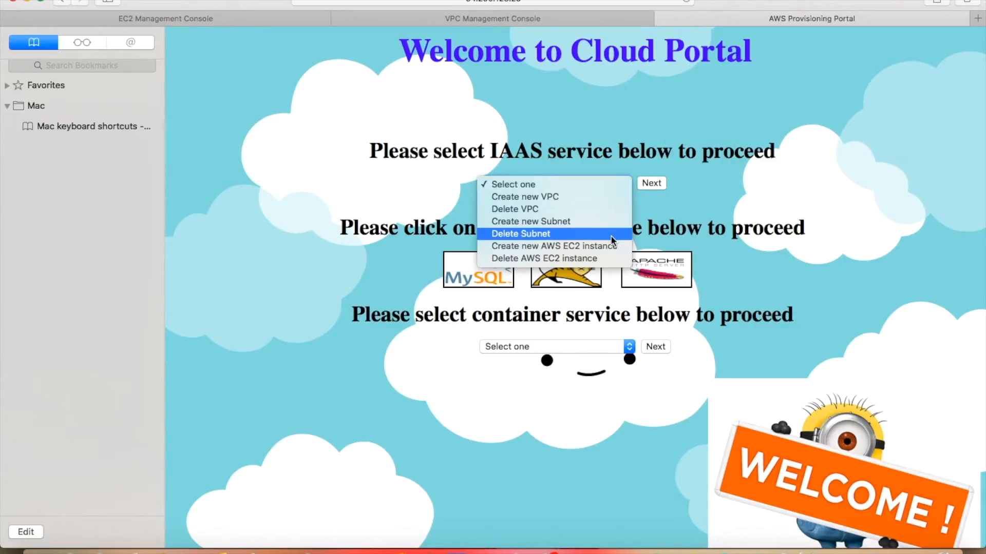
pyautogui.click(610, 210)
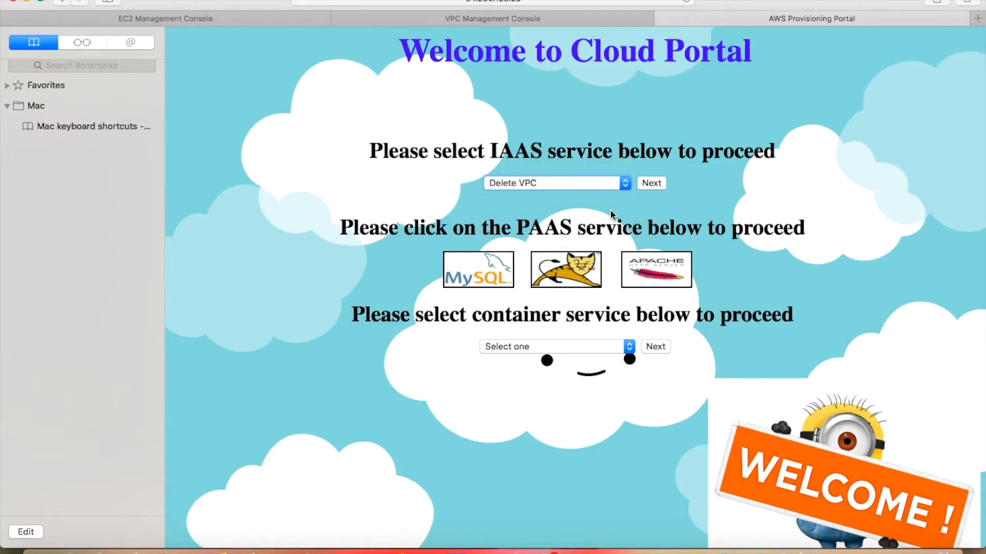
pyautogui.click(652, 183)
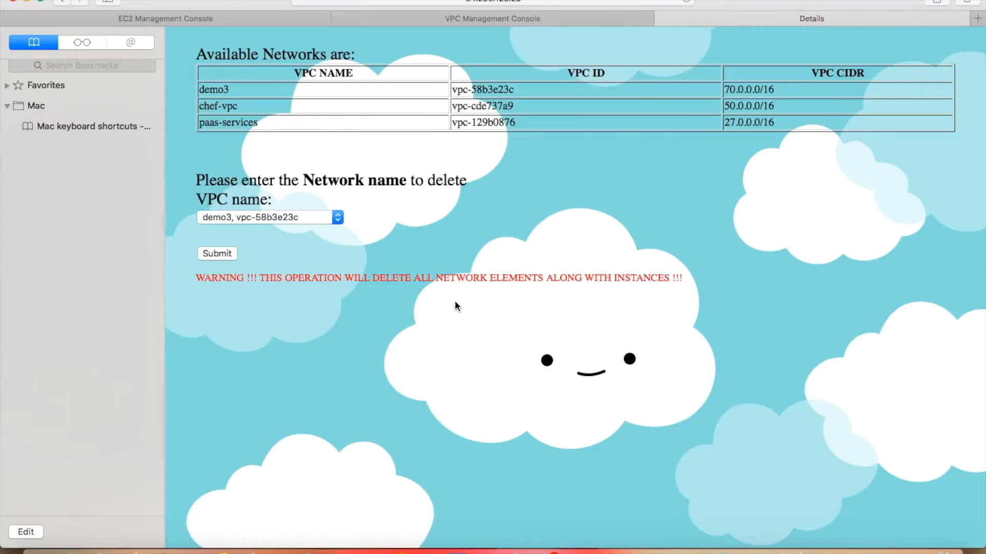
pyautogui.click(223, 253)
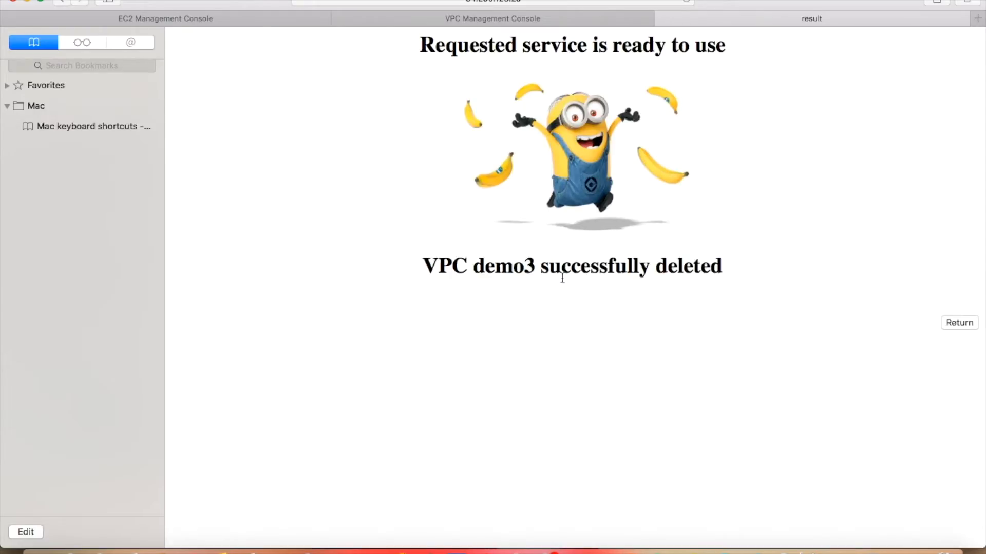
# - Return to the portal's start page and request a Tomcat PAAS instance named tomcat-demo with size Large
pyautogui.click(959, 323)
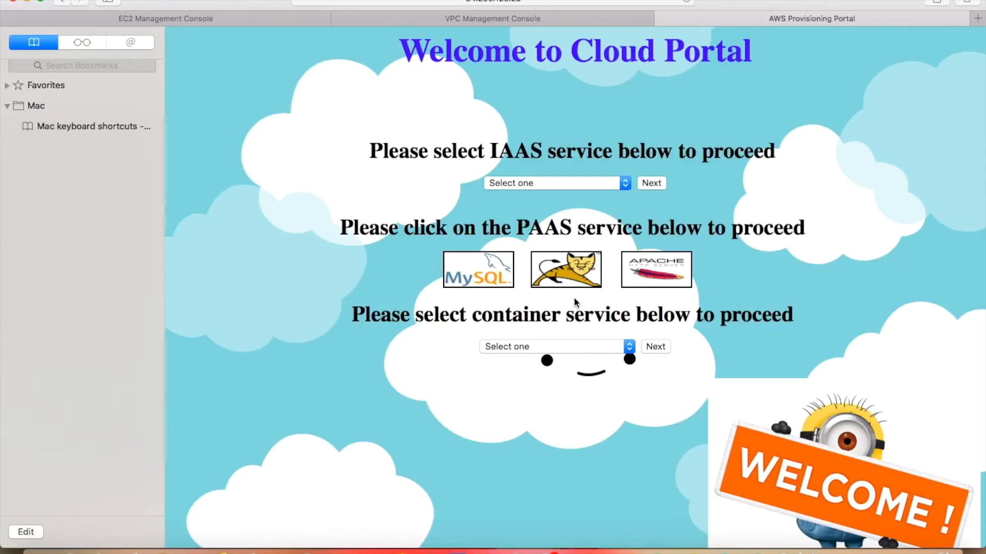
pyautogui.click(576, 278)
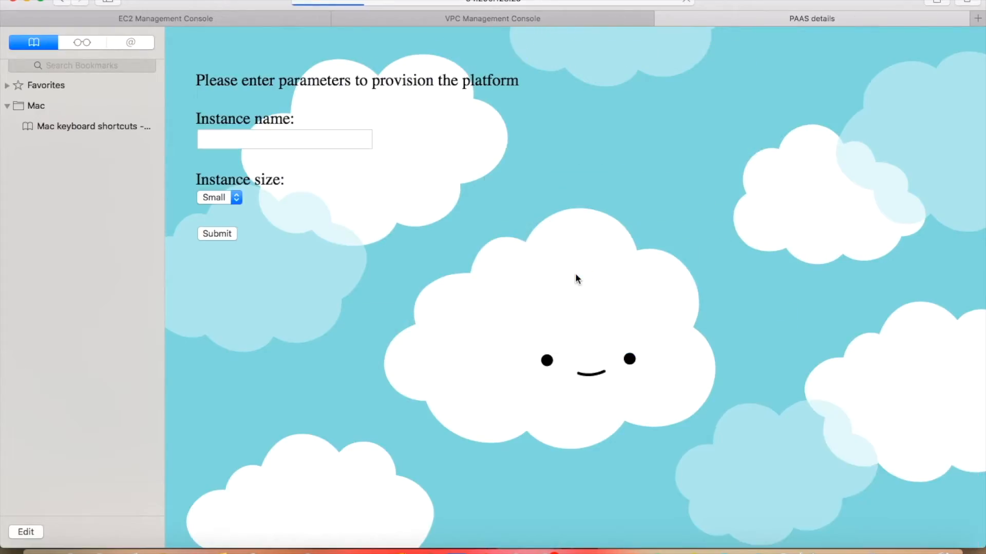
pyautogui.click(233, 140)
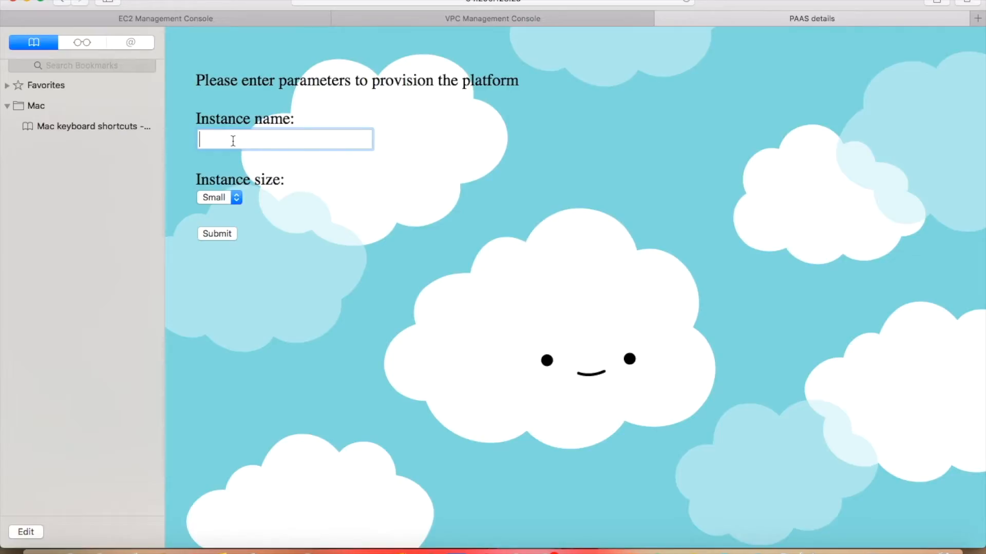
pyautogui.write('tomcat-demo')
pyautogui.click(231, 199)
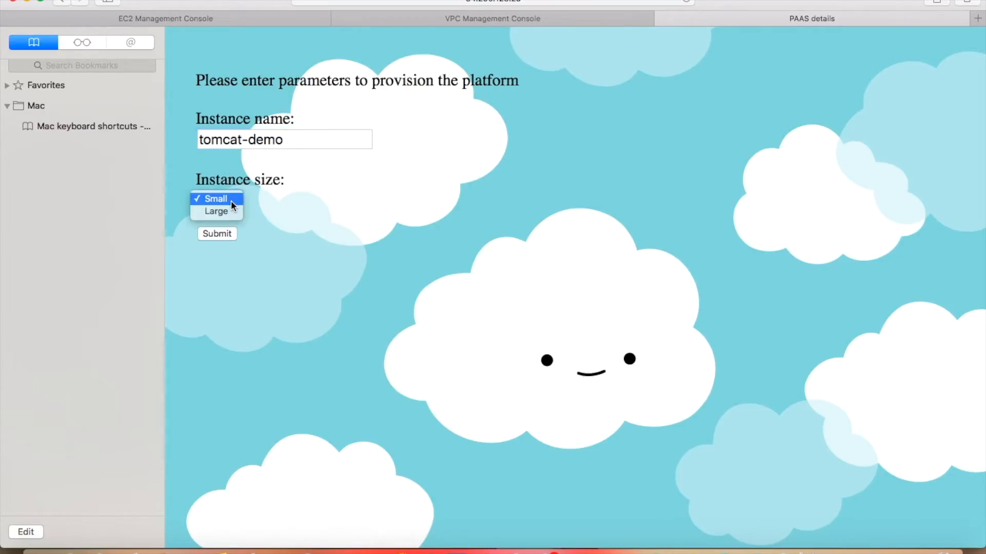
pyautogui.click(230, 211)
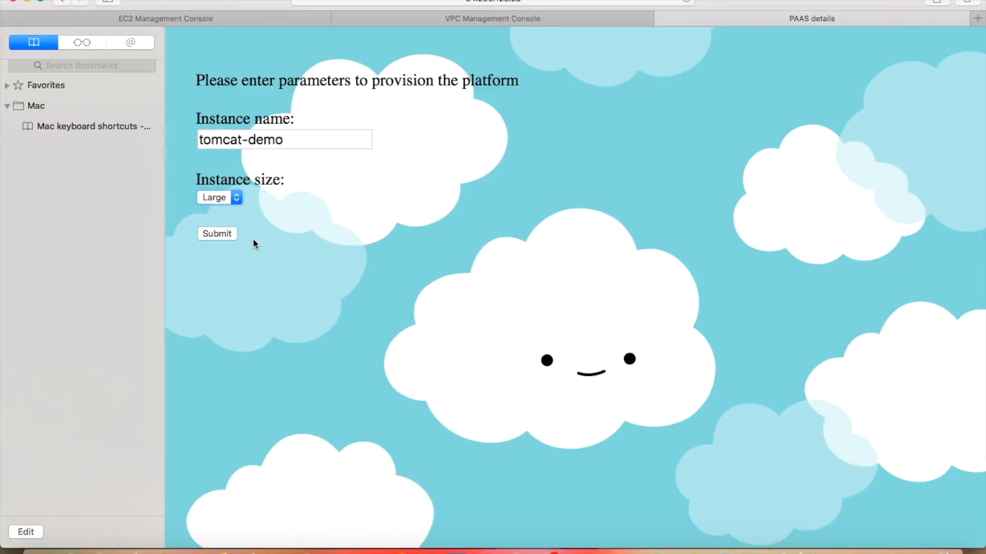
pyautogui.click(220, 235)
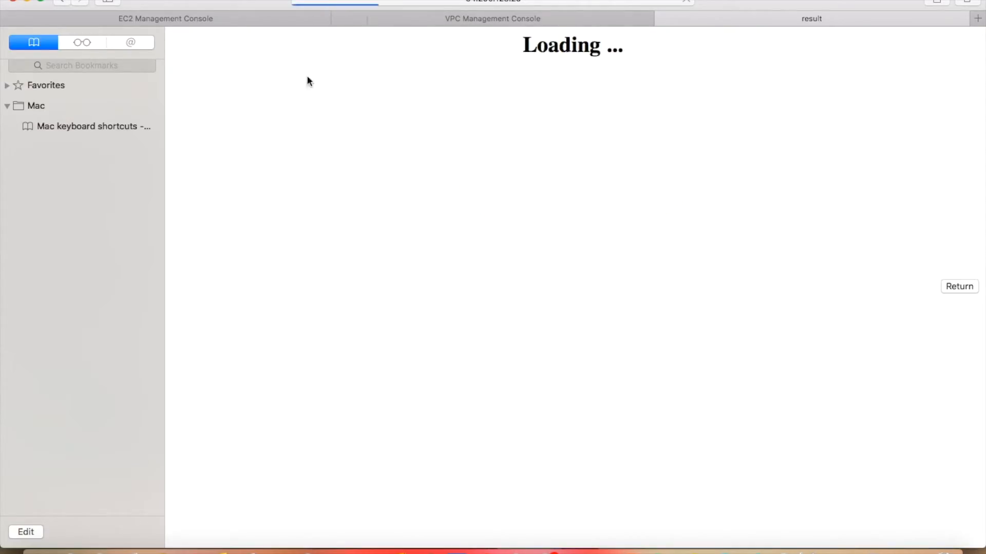
# - Refresh the instance list in the EC2 Management Console to check for tomcat-demo, and return to the portal's result page
pyautogui.click(246, 17)
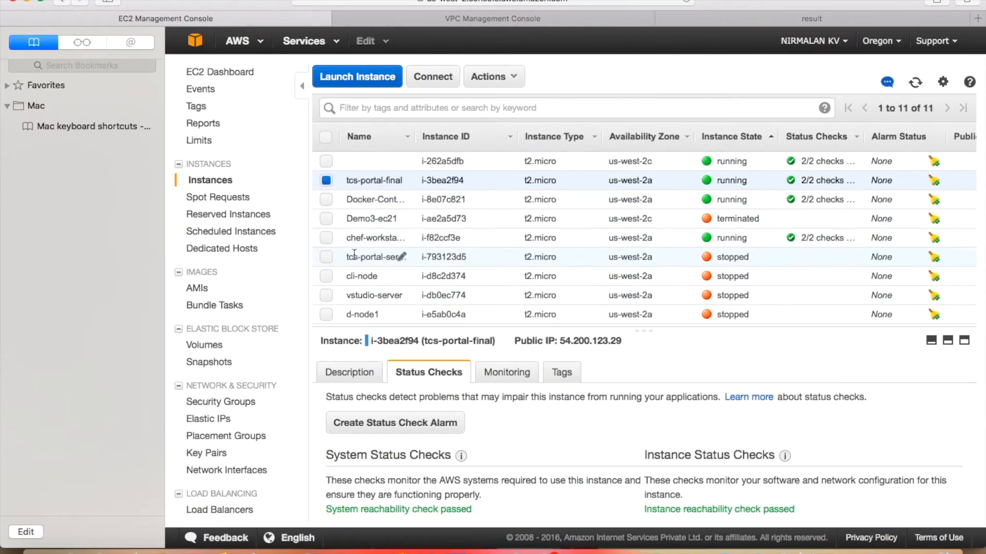
pyautogui.click(915, 82)
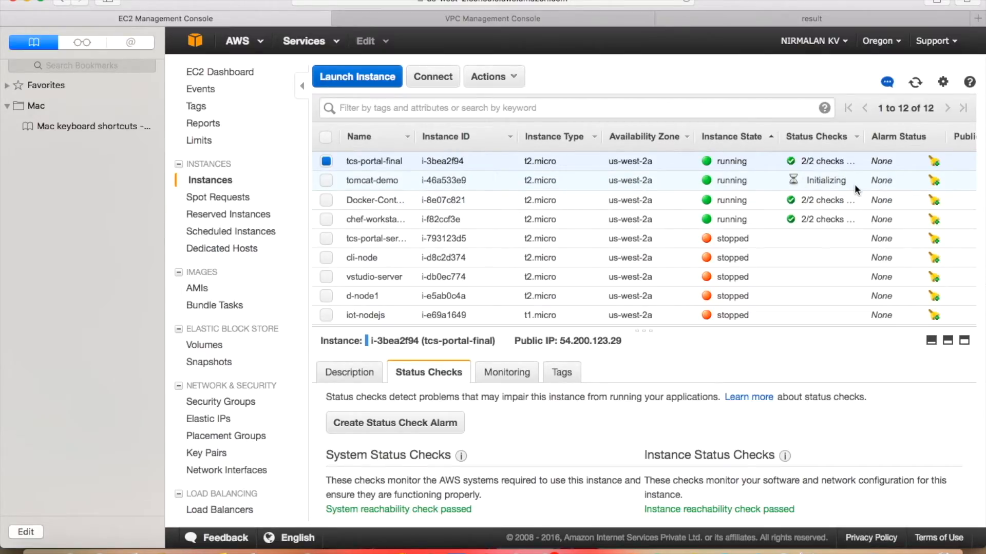
pyautogui.click(829, 18)
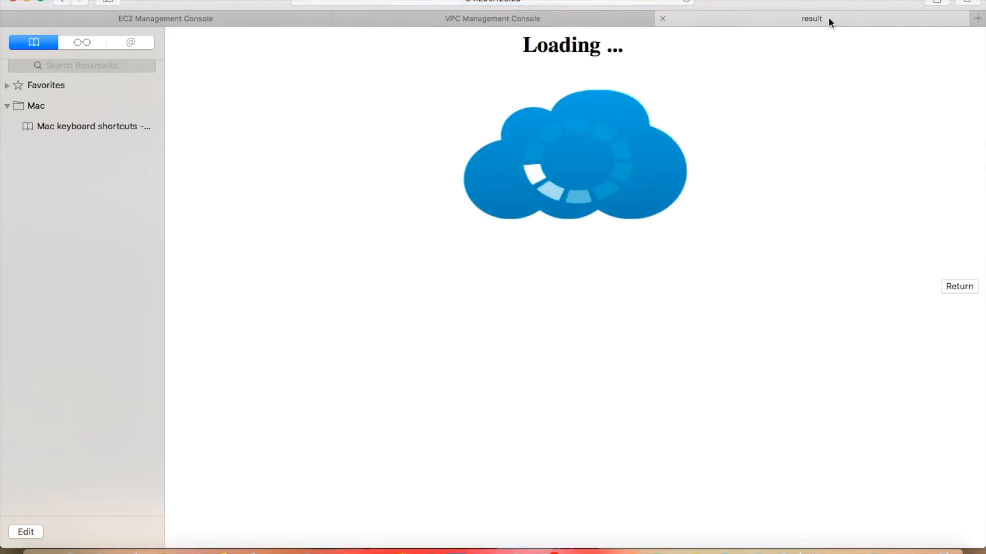
# - Switch to the terminal's SSH session on the portal server and become root with sudo su -
pyautogui.press('super+Tab')
pyautogui.press('Return')
pyautogui.press('Return')
pyautogui.press('Return')
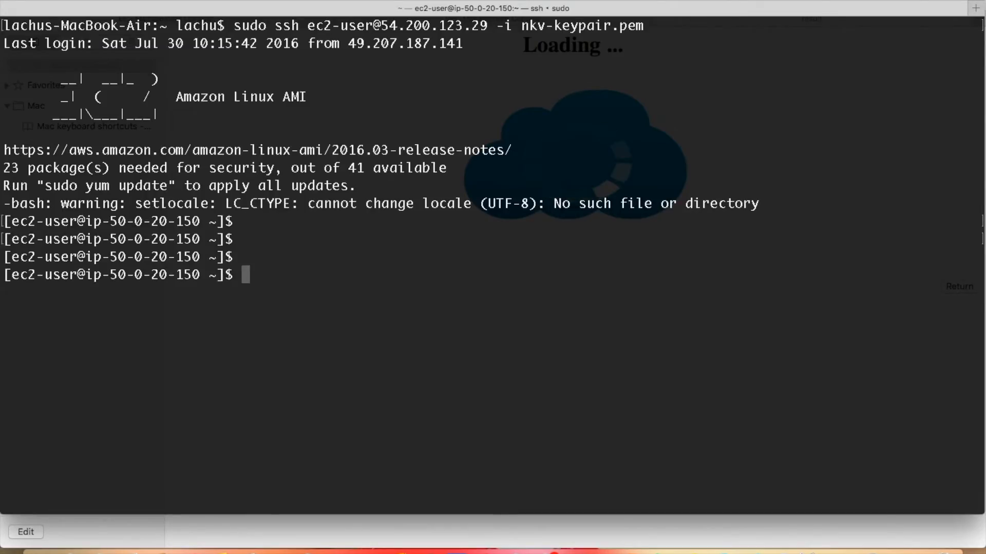
pyautogui.write('sudo s')
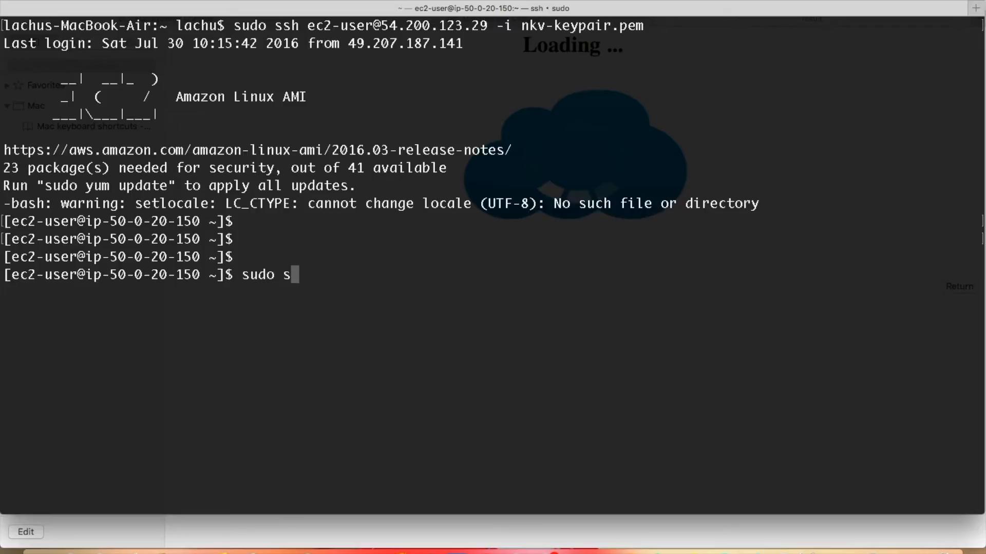
pyautogui.write('u -')
pyautogui.press('Return')
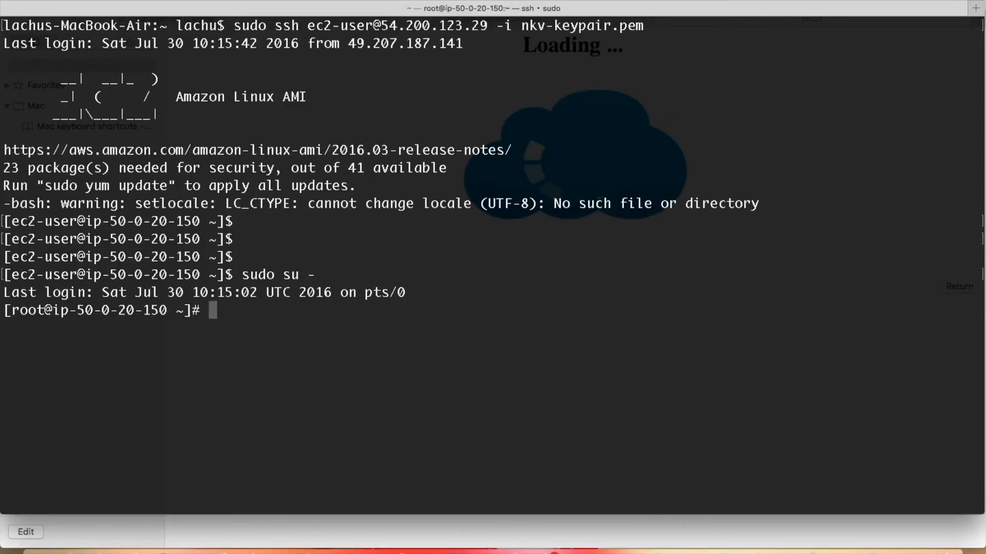
# - Change to the tcscloud9 directory and list its contents
pyautogui.write('cd tcscl')
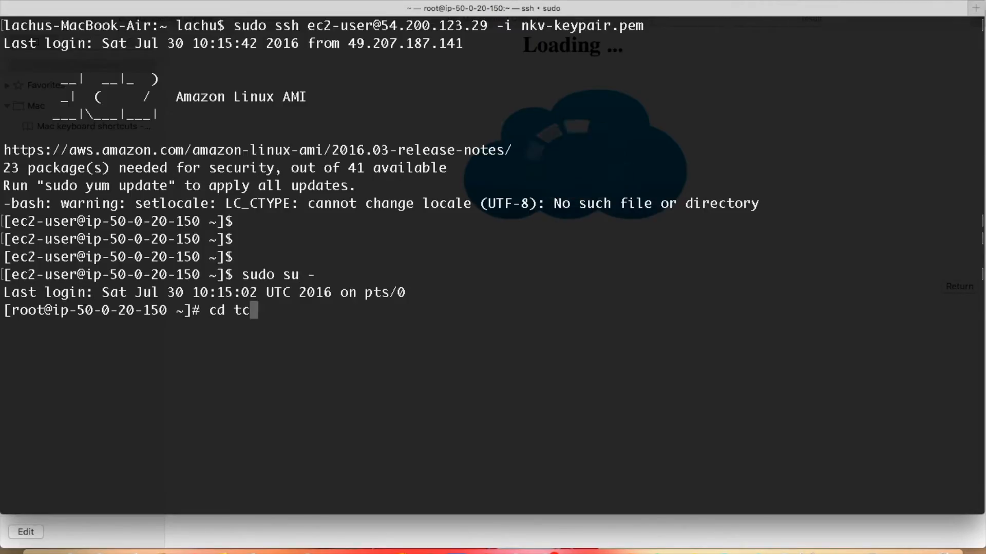
pyautogui.press('Tab')
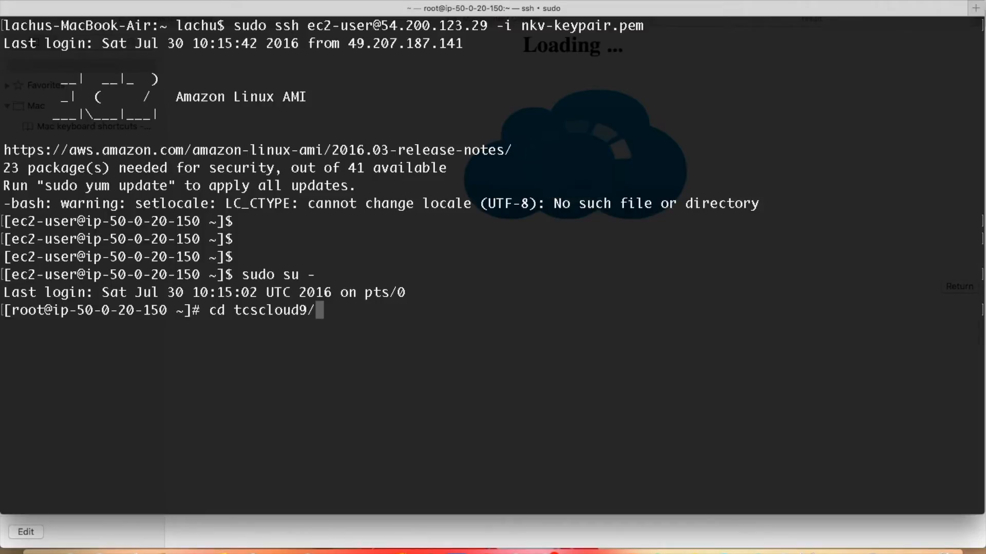
pyautogui.press('Return')
pyautogui.write('ls')
pyautogui.press('Return')
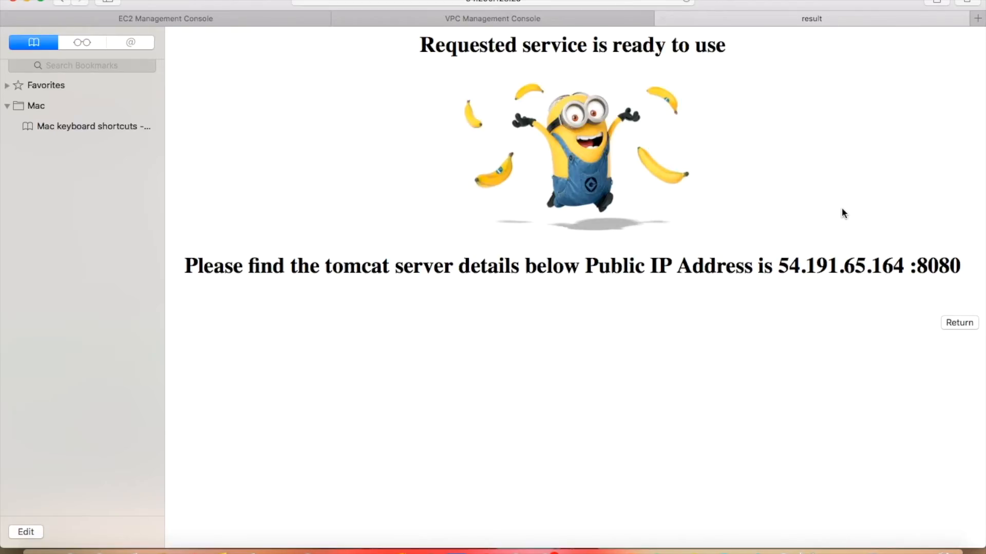
pyautogui.moveTo(779, 265); pyautogui.dragTo(957, 266)
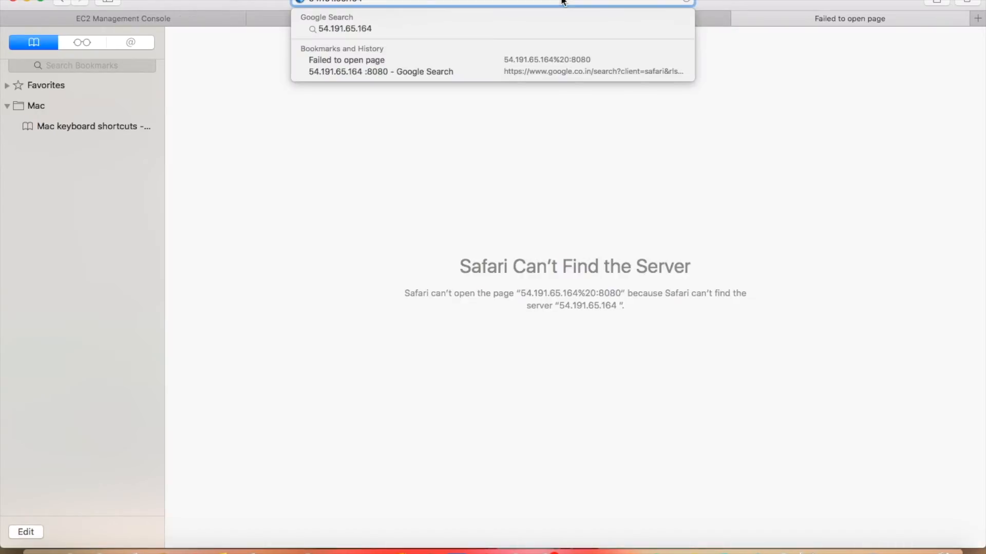
pyautogui.write(':8080')
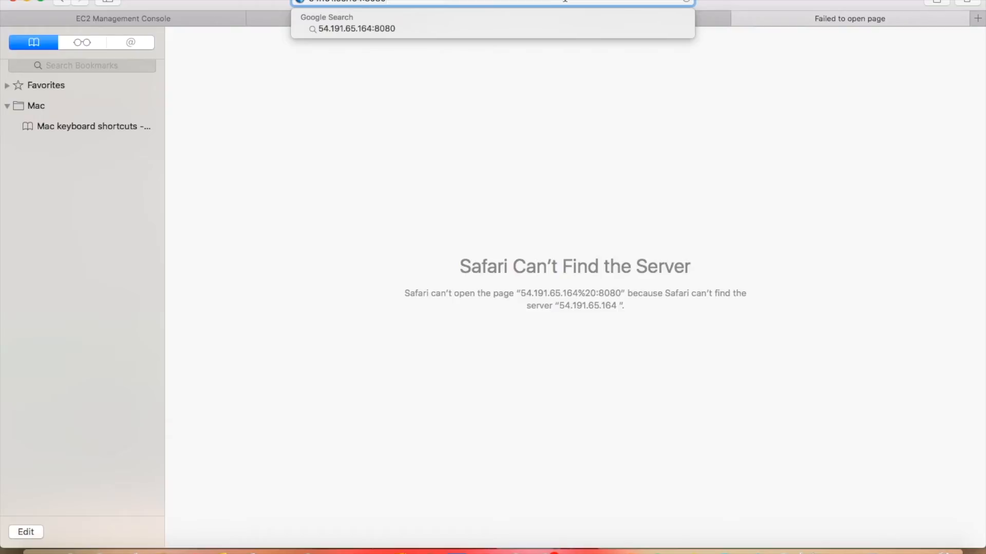
pyautogui.click(310, 3)
pyautogui.write('j')
pyautogui.press('BackSpace')
pyautogui.write('http')
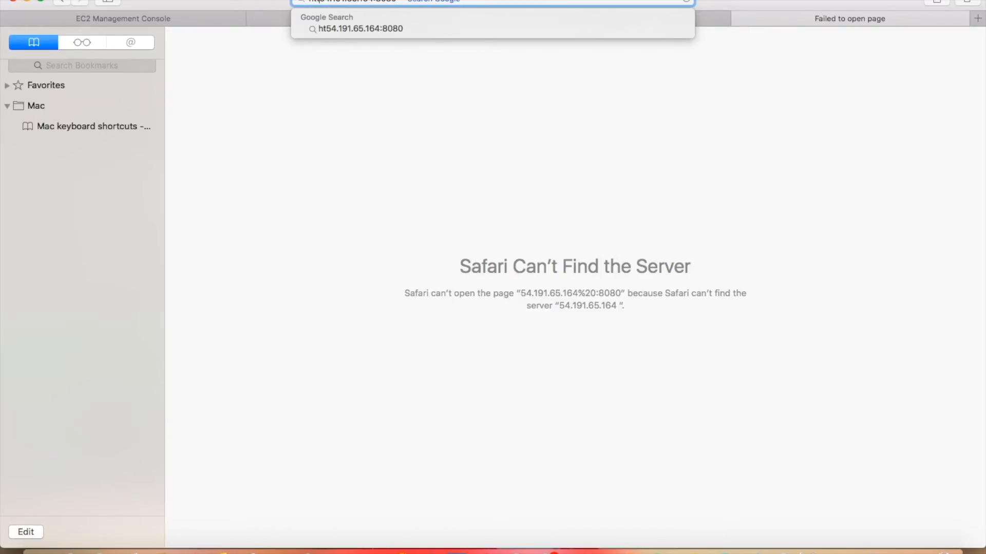
pyautogui.write(':')
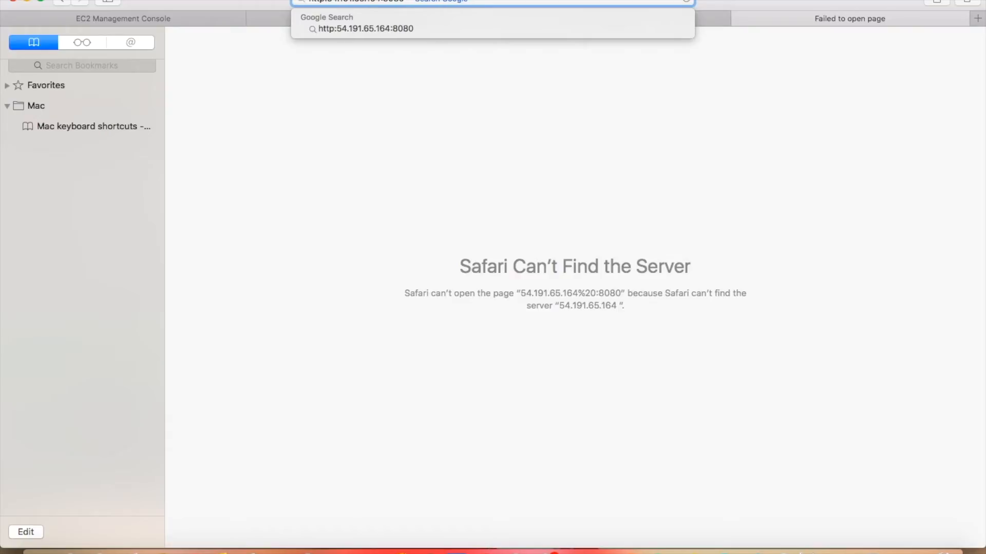
pyautogui.write('//')
pyautogui.press('Return')
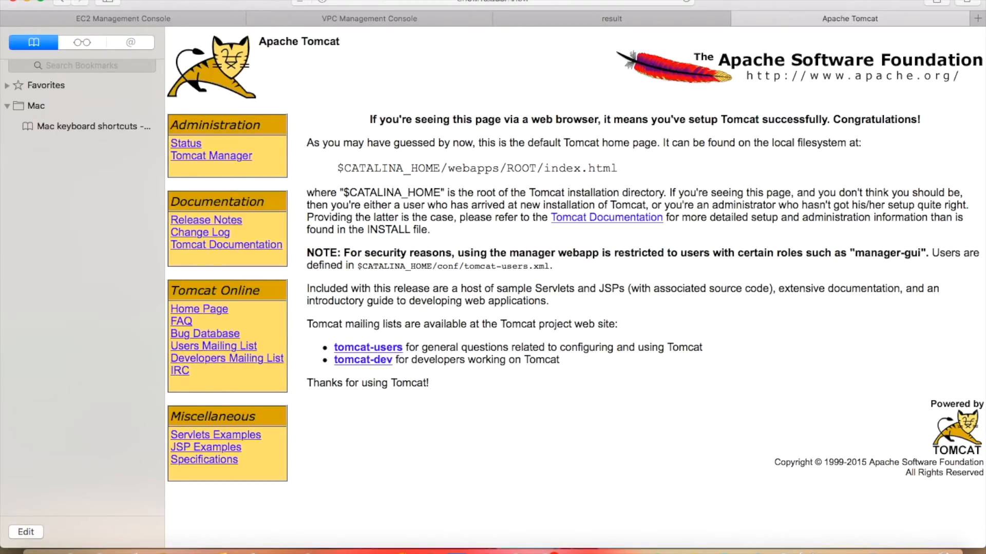
# - Go back to the portal's Tomcat result page and return to the portal's start page
pyautogui.click(608, 20)
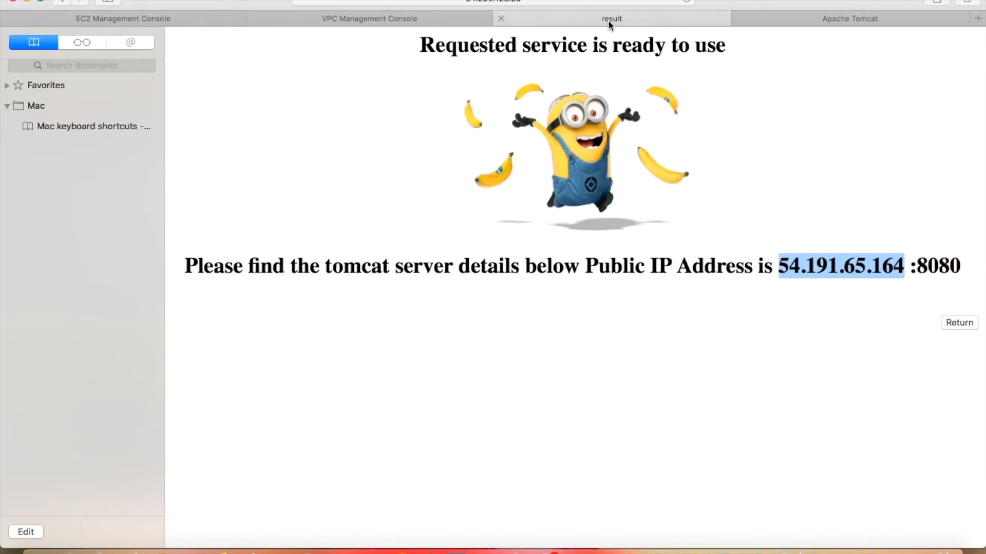
pyautogui.click(968, 325)
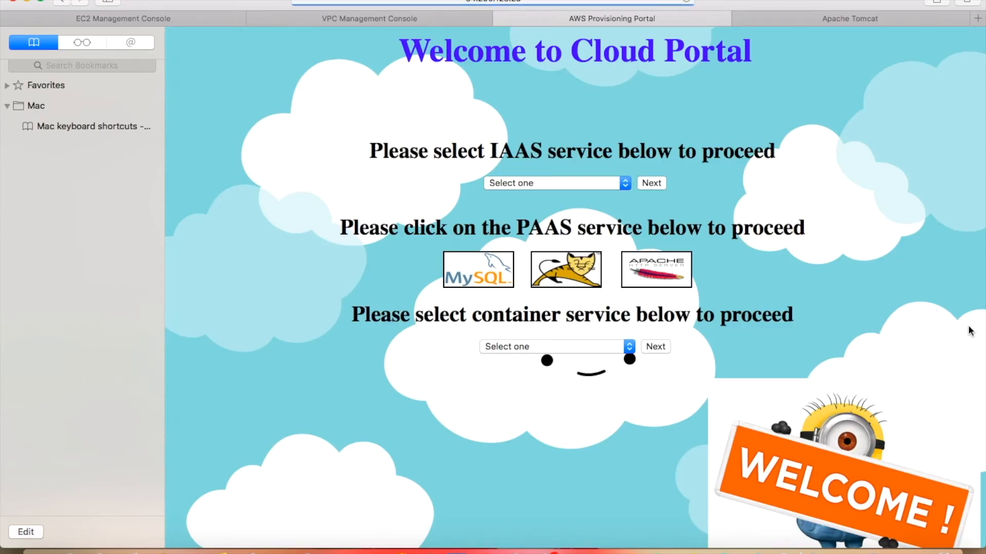